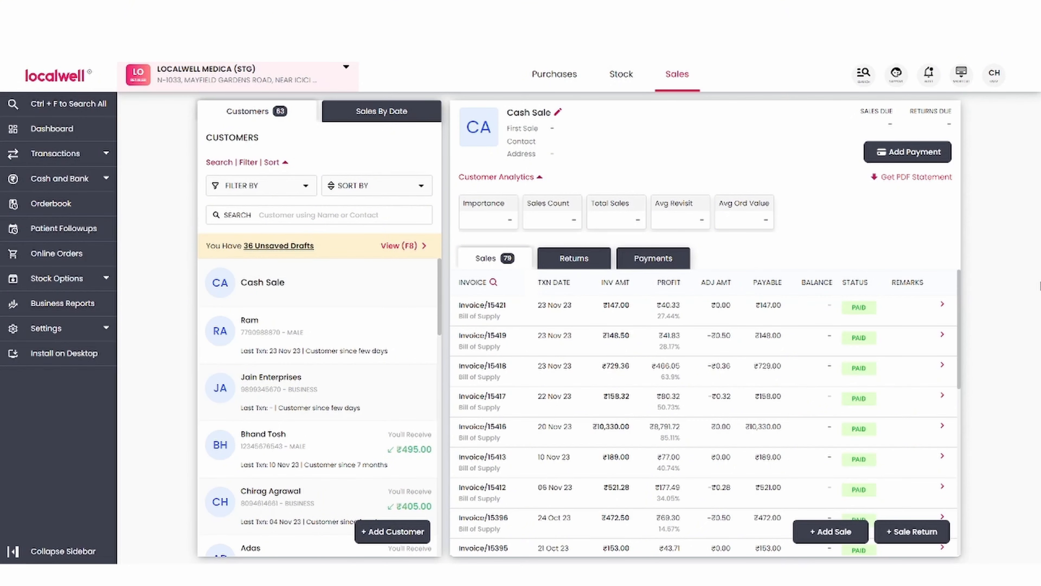
Search the stock for "dolo" and open the settings of Dolo 650 Tab
{"action": "left_click", "coordinate": [613, 80]}
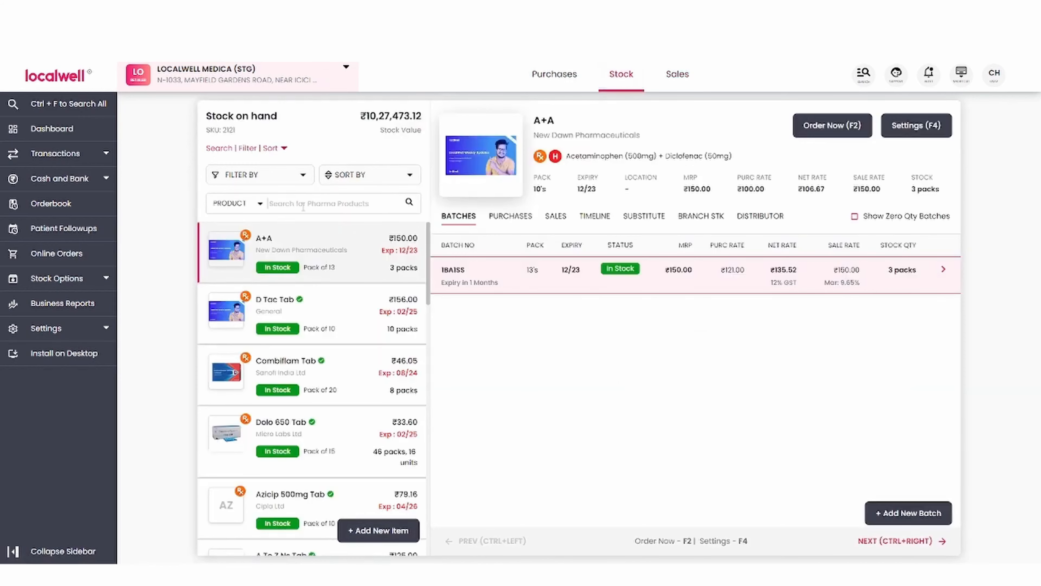
{"action": "type", "text": "dolo"}
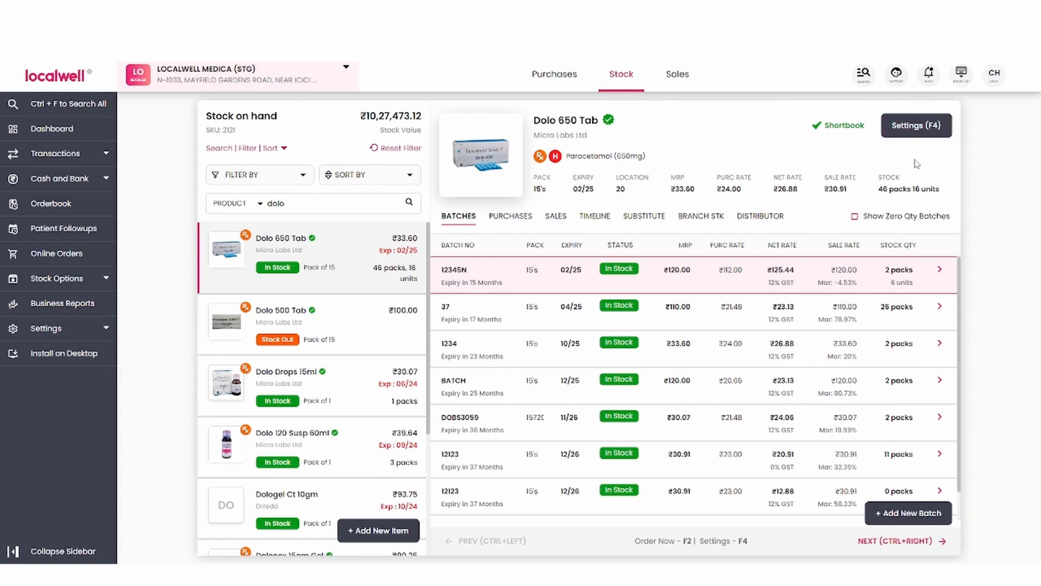
{"action": "key", "text": "F4"}
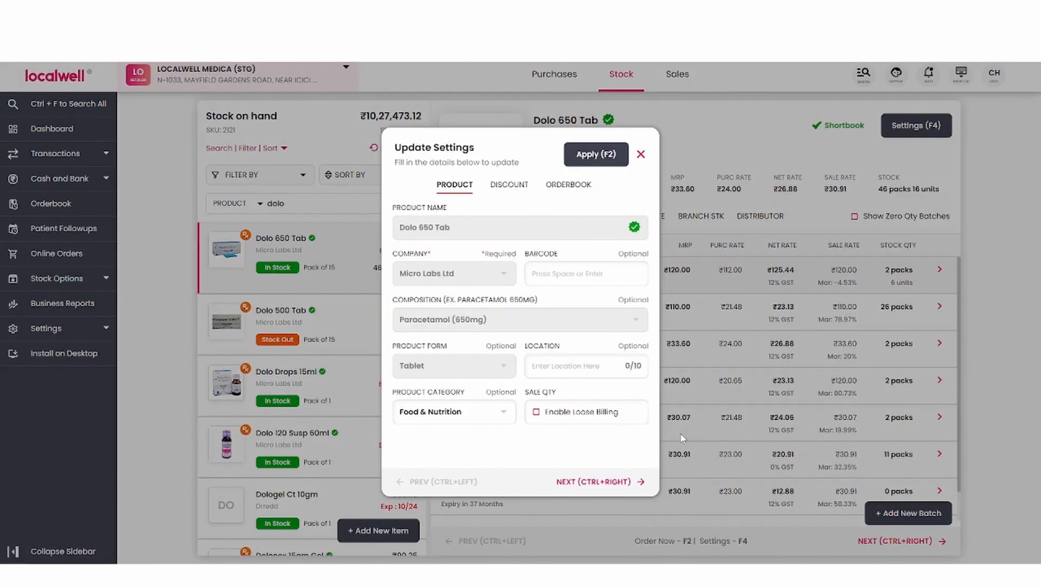
Look through the discount and orderbook settings of Dolo 650 Tab, and return to its product details
{"action": "key", "text": "ctrl+Right"}
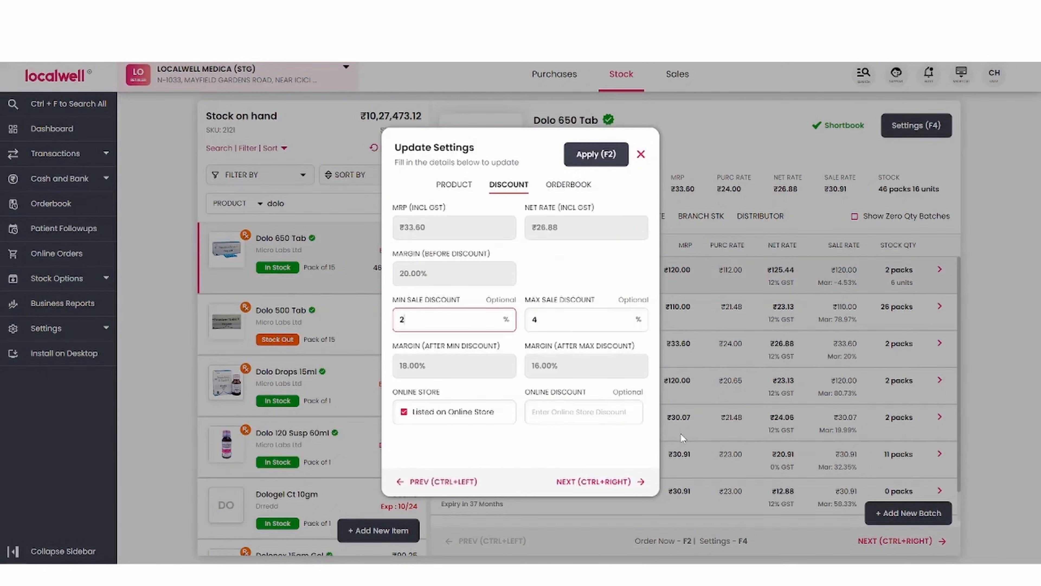
{"action": "key", "text": "ctrl+Right"}
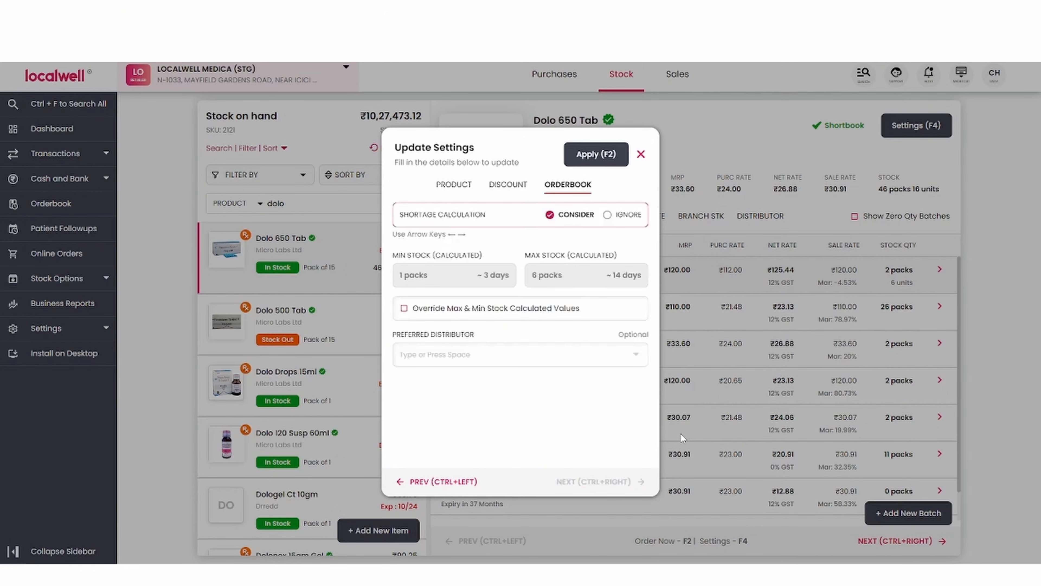
{"action": "key", "text": "ctrl+Left"}
{"action": "key", "text": "ctrl+Left"}
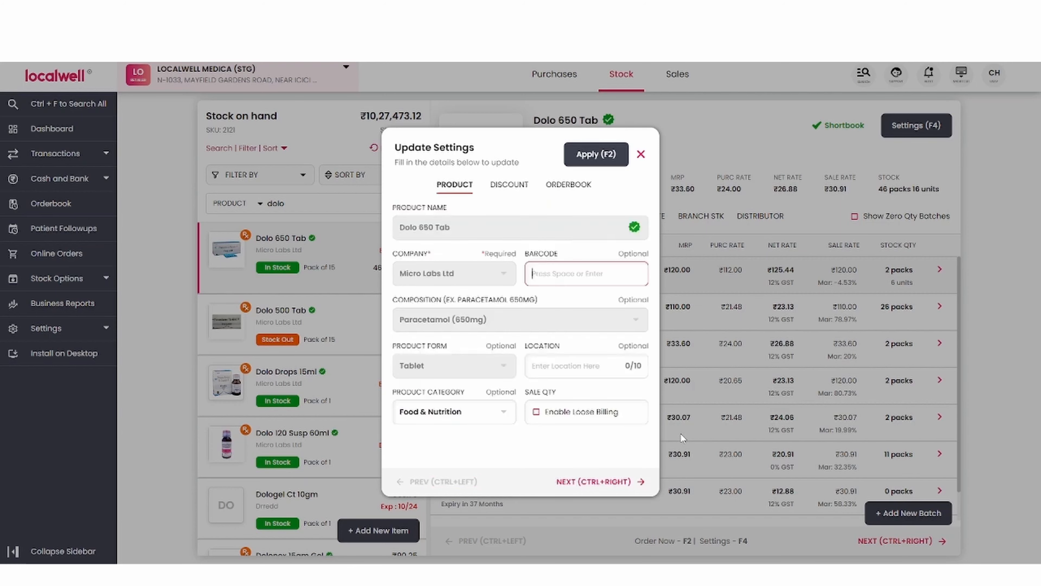
{"action": "left_click", "coordinate": [509, 320]}
{"action": "left_click", "coordinate": [564, 275]}
{"action": "type", "text": "8904103311112"}
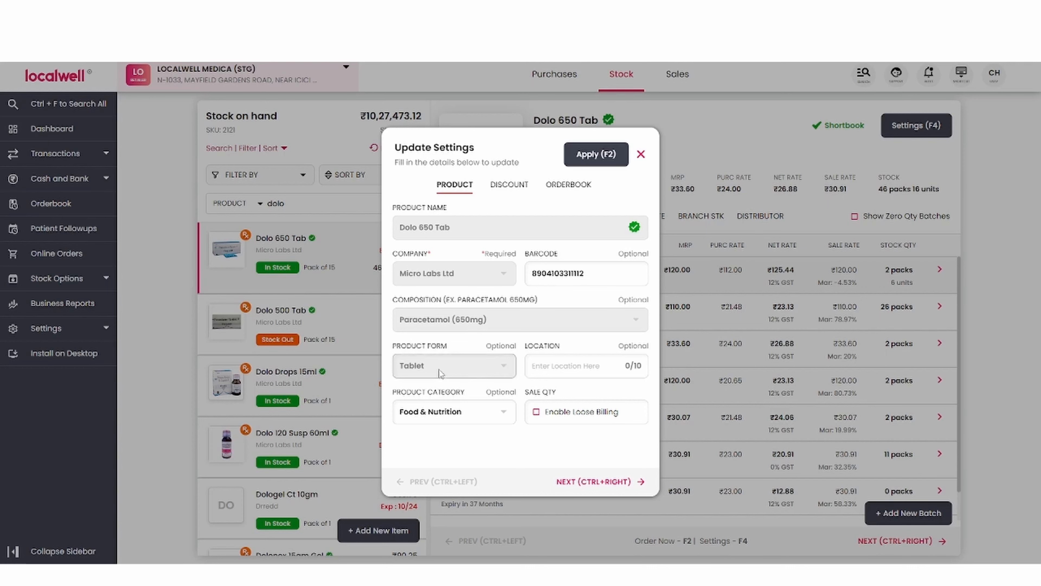
{"action": "left_click", "coordinate": [550, 367]}
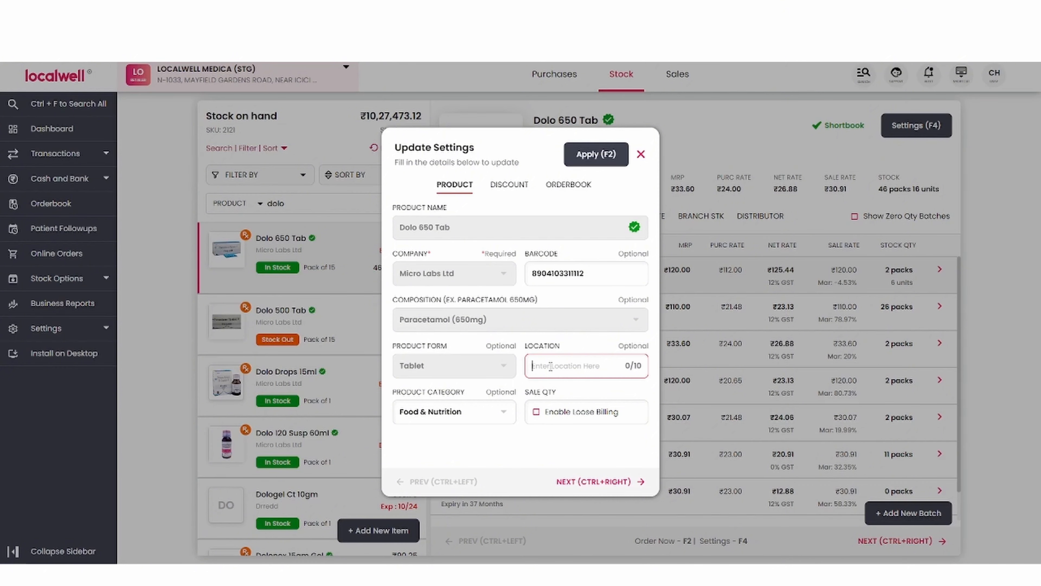
{"action": "type", "text": "20"}
Browse the available product categories and open the form for creating a new category
{"action": "left_click", "coordinate": [477, 421]}
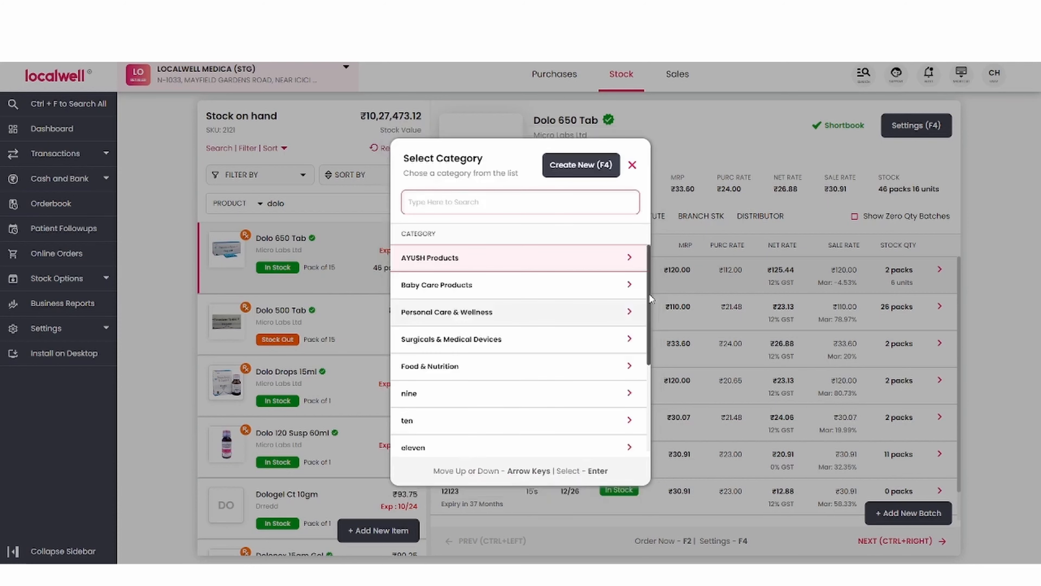
{"action": "scroll", "coordinate": [430, 333], "scroll_direction": "down", "scroll_amount": 3}
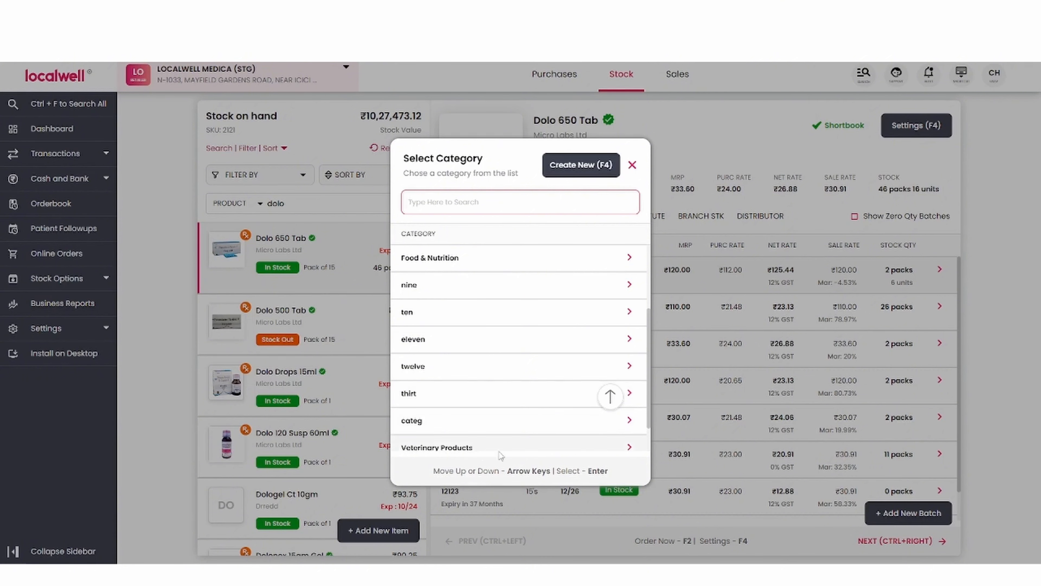
{"action": "scroll", "coordinate": [518, 455], "scroll_direction": "up", "scroll_amount": 3}
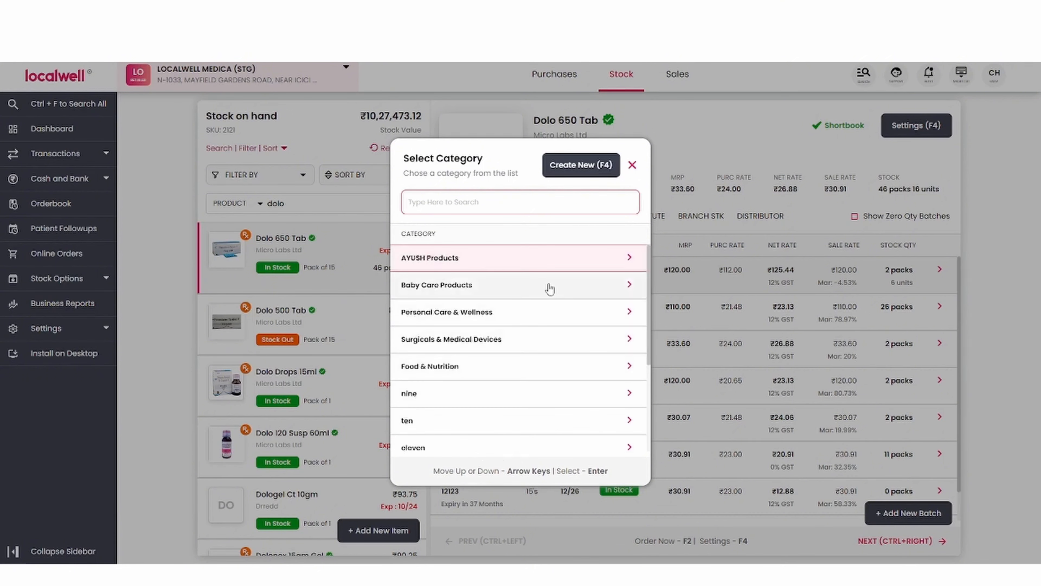
{"action": "scroll", "coordinate": [548, 288], "scroll_direction": "down", "scroll_amount": 3}
{"action": "scroll", "coordinate": [471, 426], "scroll_direction": "up", "scroll_amount": 3}
{"action": "scroll", "coordinate": [495, 431], "scroll_direction": "up", "scroll_amount": 1}
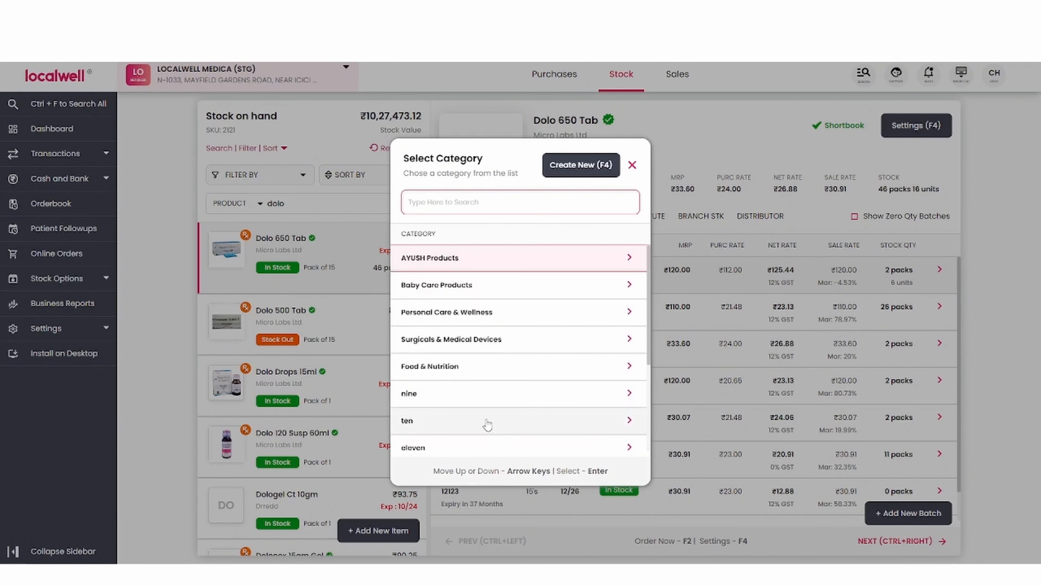
{"action": "left_click", "coordinate": [544, 173]}
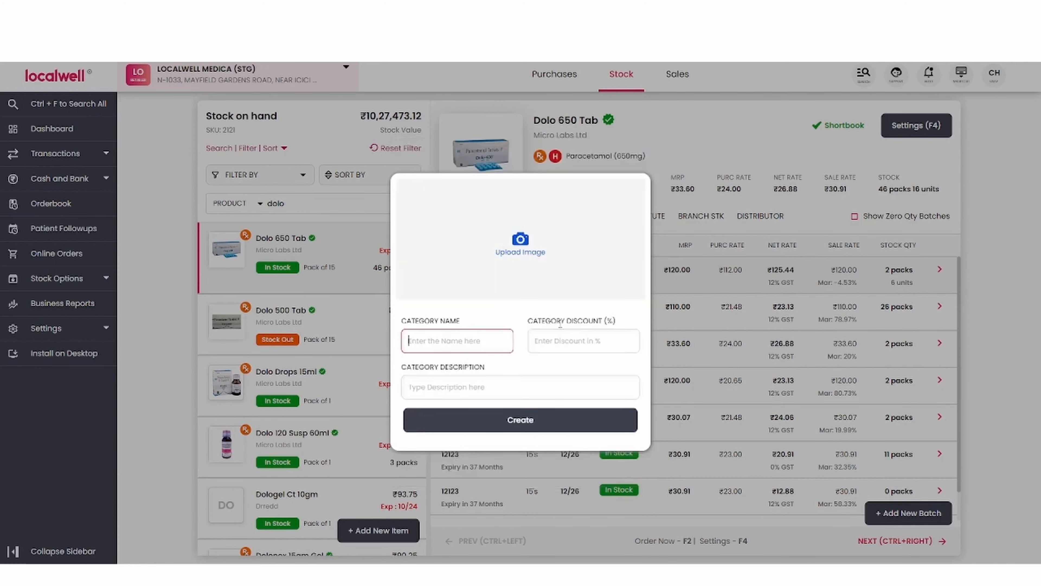
Enable loose billing for Dolo 650 Tab
{"action": "left_click", "coordinate": [550, 422]}
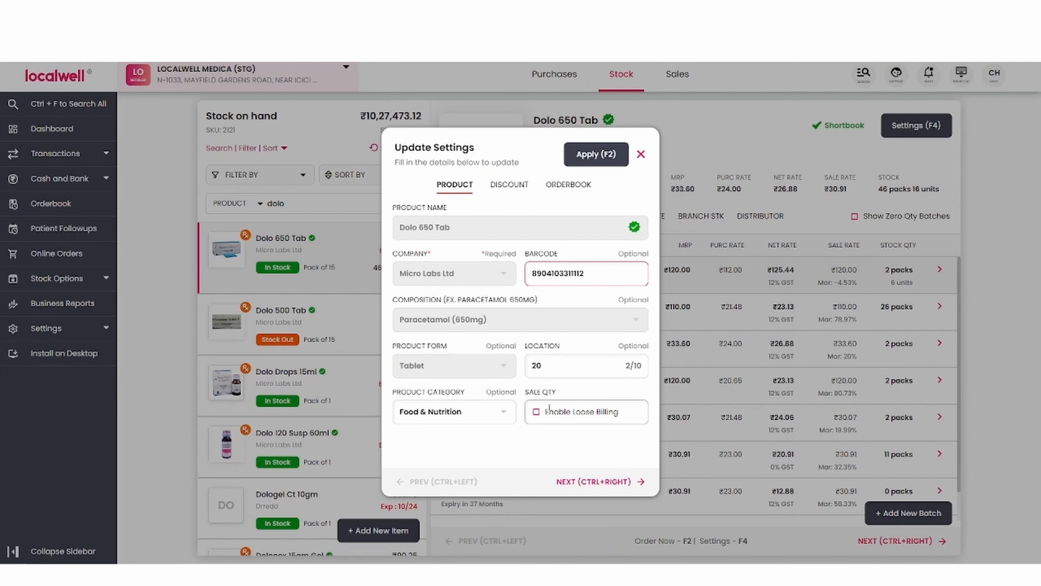
{"action": "left_click", "coordinate": [534, 412]}
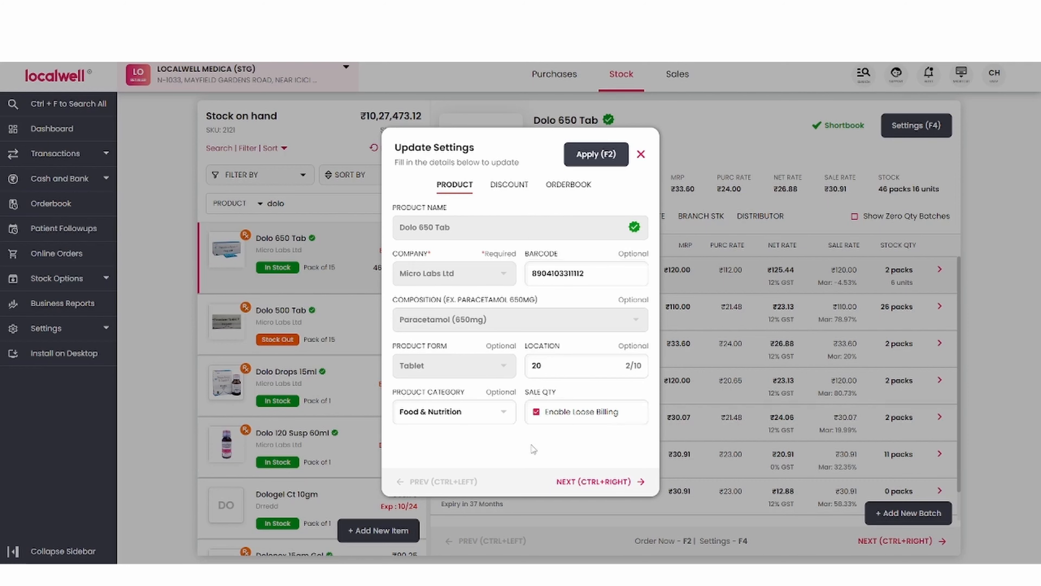
Set the product's minimum sale discount to 0% in the discount settings
{"action": "key", "text": "ctrl+Right"}
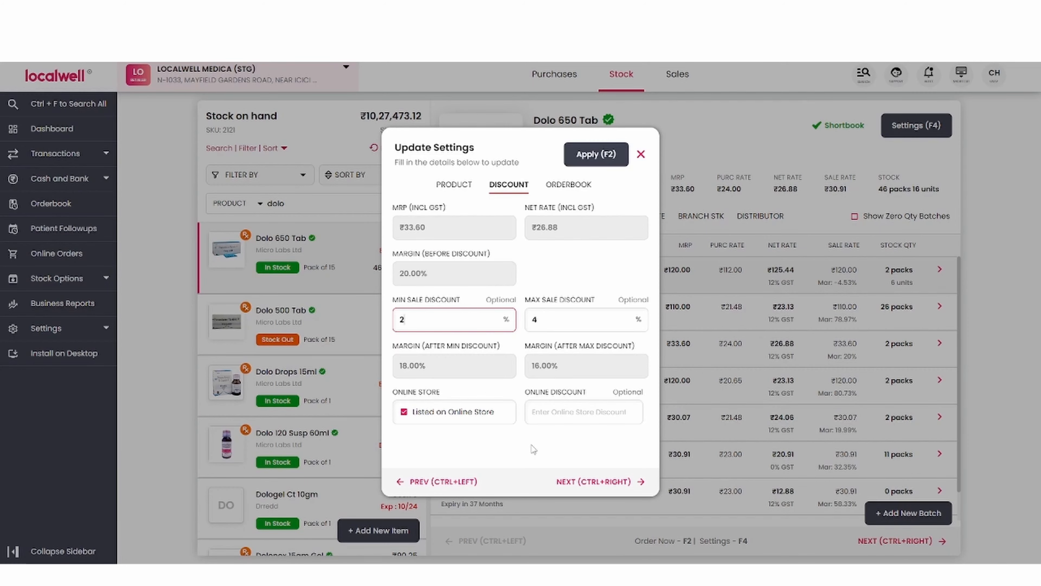
{"action": "left_click", "coordinate": [450, 228]}
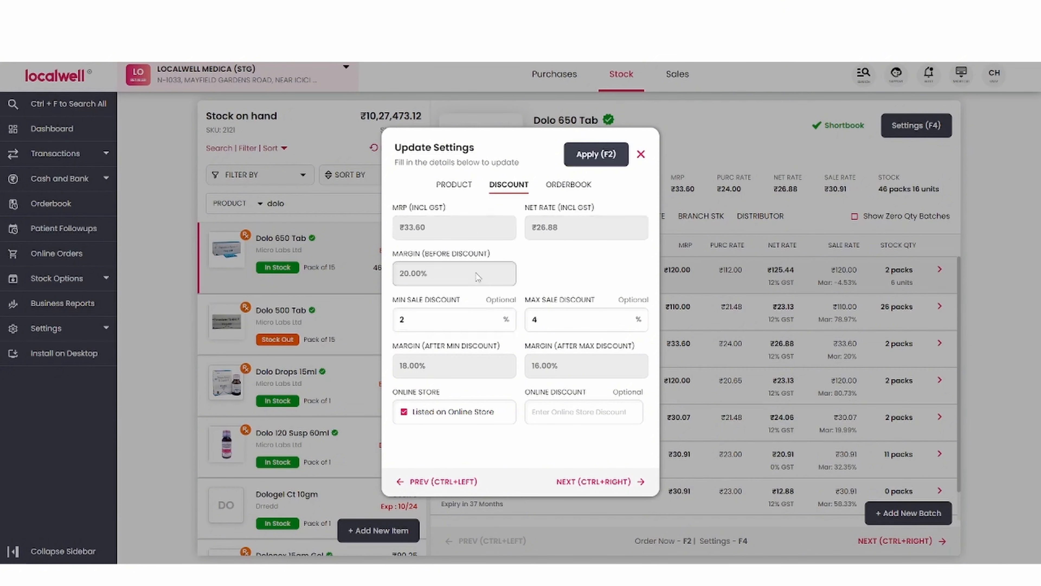
{"action": "left_click", "coordinate": [451, 319]}
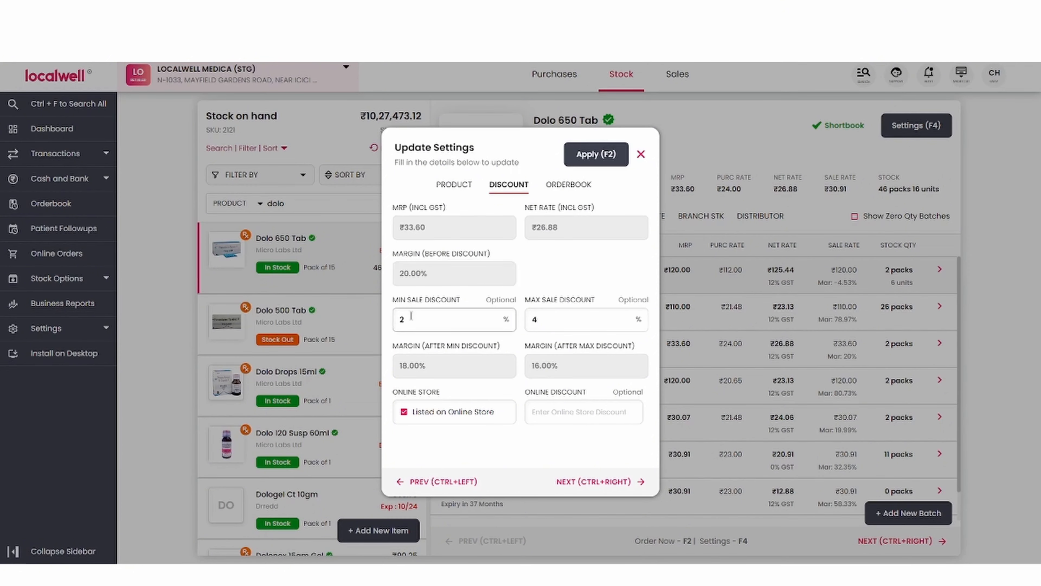
{"action": "left_click", "coordinate": [547, 318]}
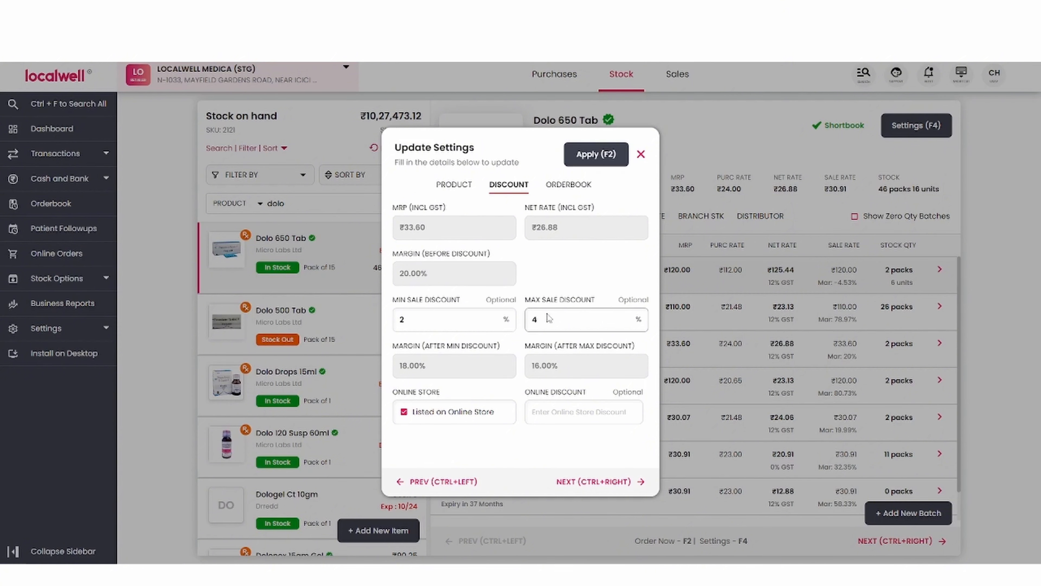
{"action": "left_click_drag", "start_coordinate": [428, 324], "coordinate": [382, 329]}
{"action": "type", "text": "0"}
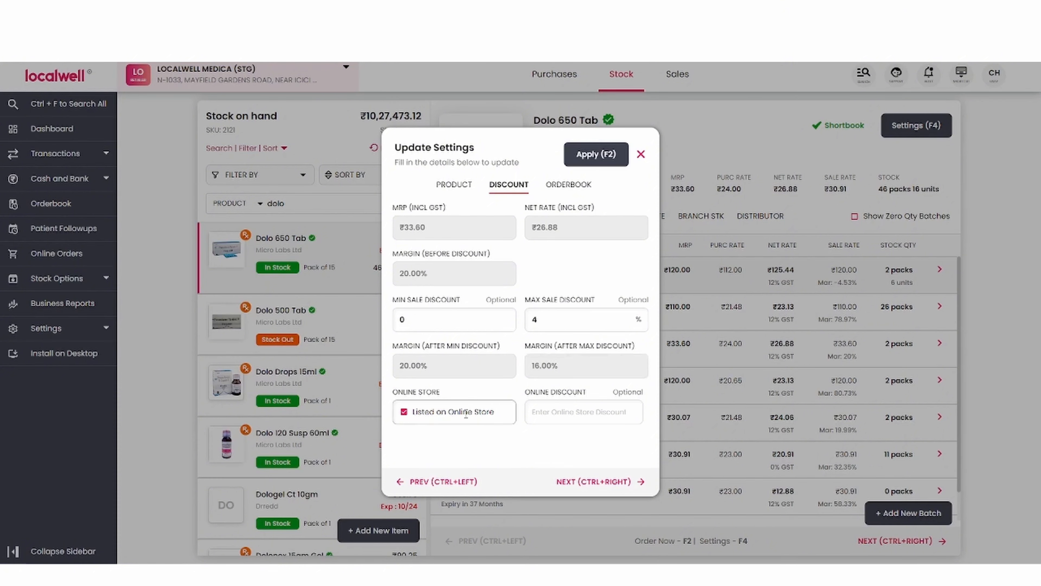
Keep the product listed on the online store, set its online discount to 5, and apply the settings
{"action": "left_click", "coordinate": [405, 415]}
{"action": "left_click", "coordinate": [405, 412]}
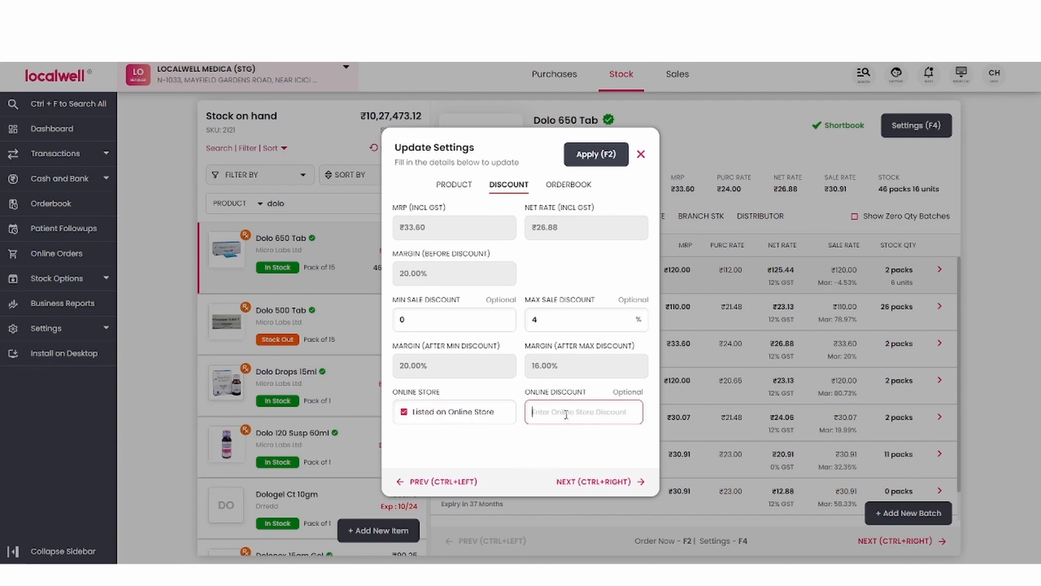
{"action": "type", "text": "5"}
{"action": "left_click", "coordinate": [584, 185]}
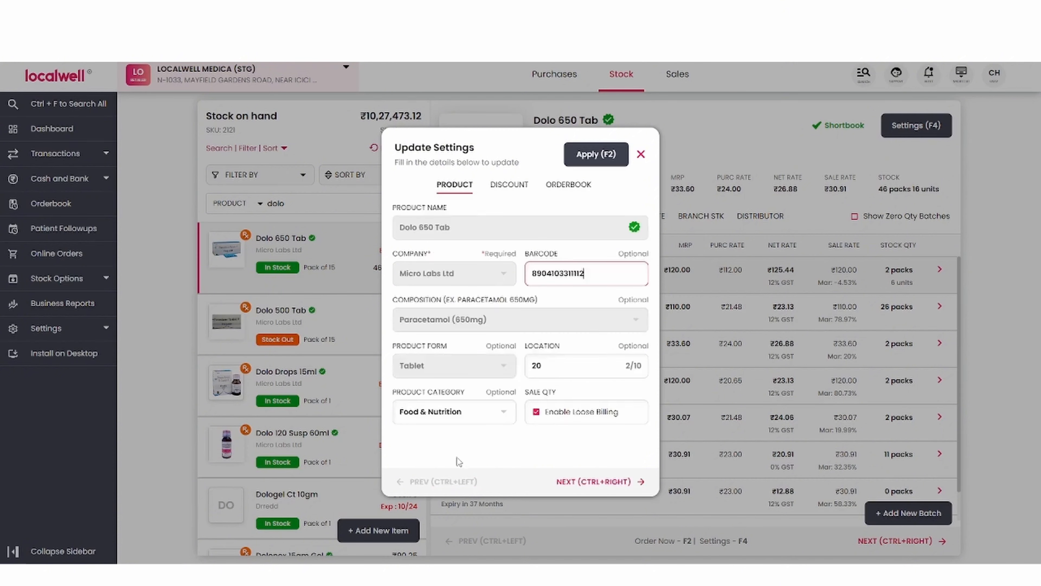
{"action": "key", "text": "F2"}
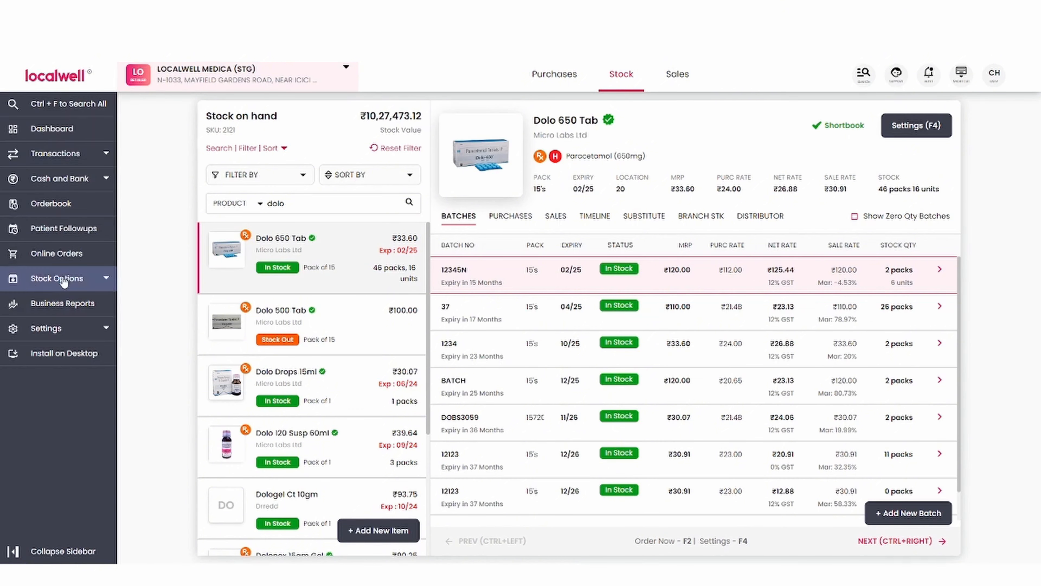
Open the product settings list covering all stock products
{"action": "left_click", "coordinate": [105, 278]}
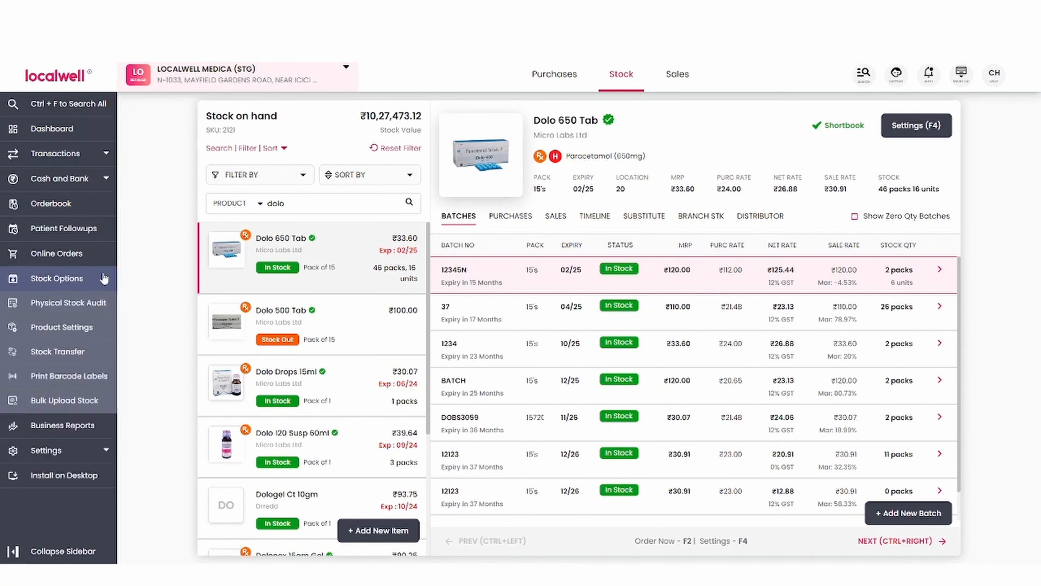
{"action": "left_click", "coordinate": [72, 338]}
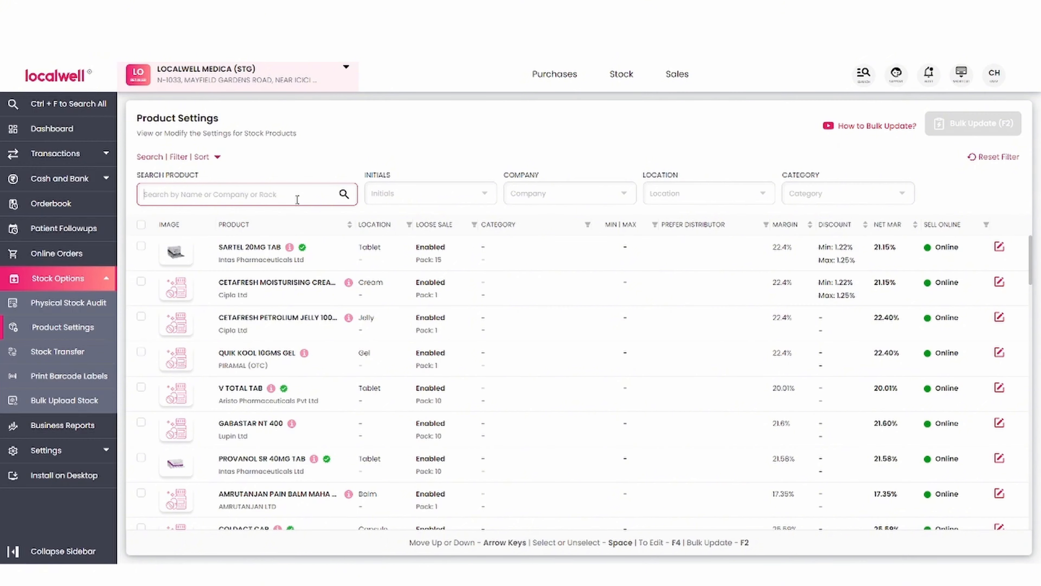
Try selecting initials in the range E to H as a filter for the product settings list
{"action": "left_click", "coordinate": [482, 192]}
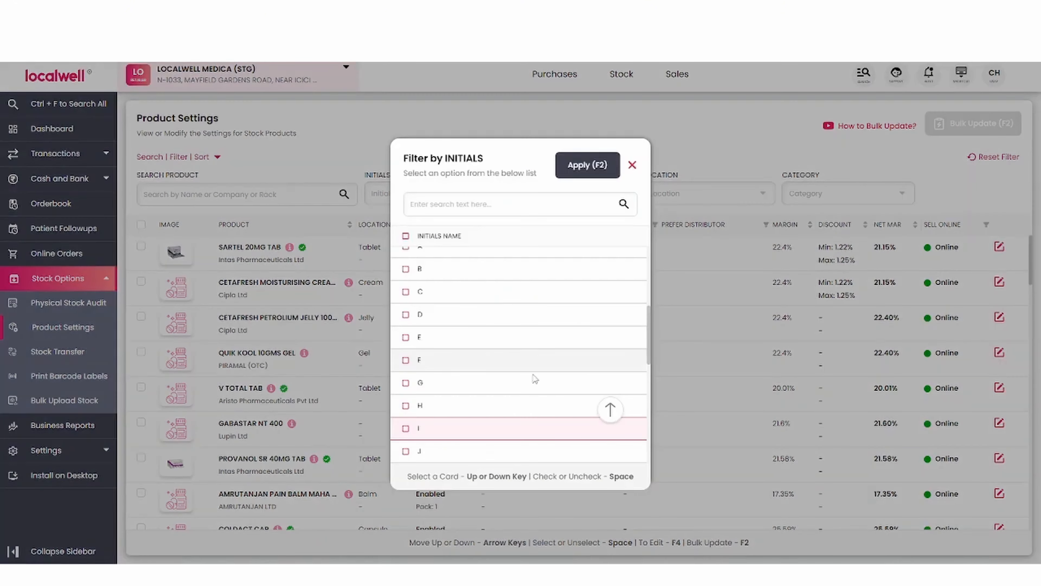
{"action": "left_click", "coordinate": [405, 337]}
{"action": "left_click", "coordinate": [405, 360]}
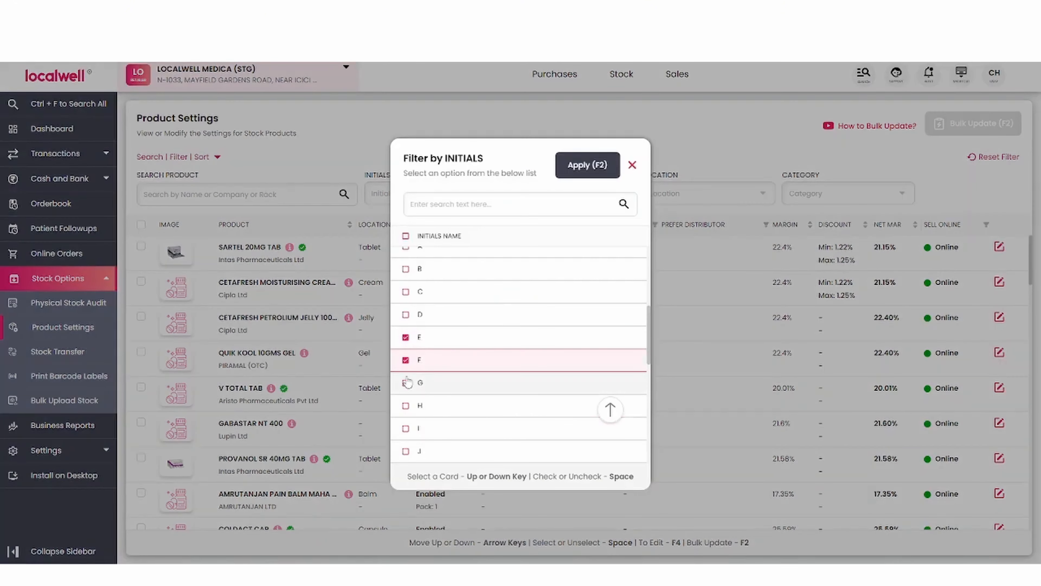
{"action": "left_click", "coordinate": [406, 382]}
{"action": "left_click", "coordinate": [406, 405]}
{"action": "left_click", "coordinate": [405, 383]}
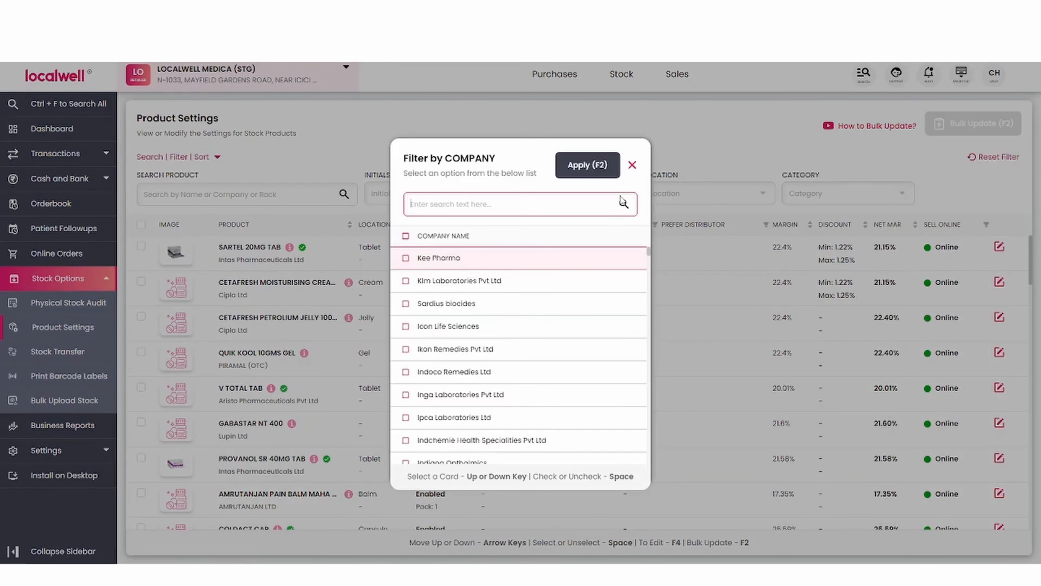
Select all companies in the company filter and apply it to the product settings list
{"action": "scroll", "coordinate": [594, 297], "scroll_direction": "down", "scroll_amount": 5}
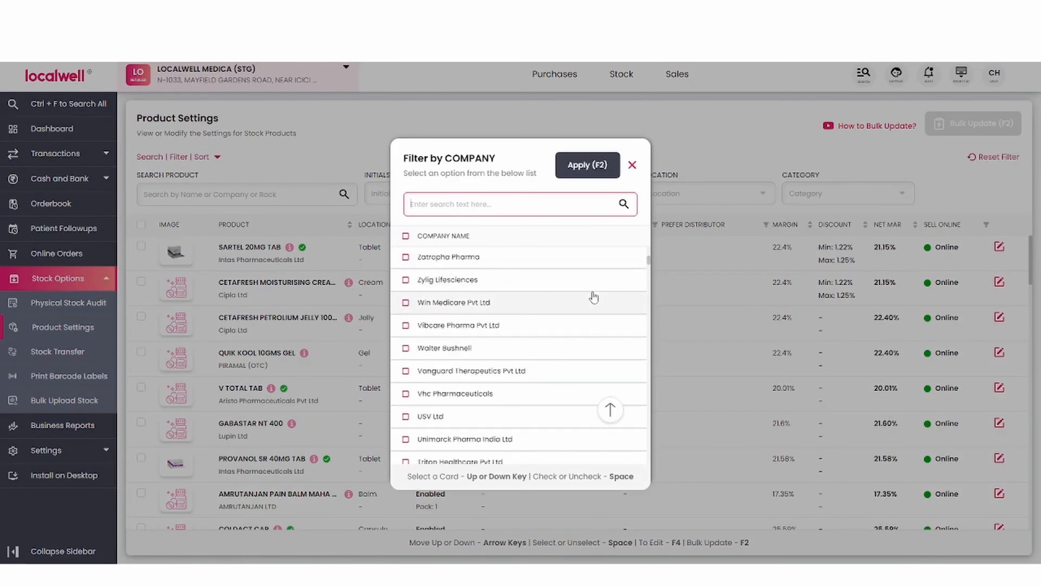
{"action": "scroll", "coordinate": [594, 297], "scroll_direction": "up", "scroll_amount": 5}
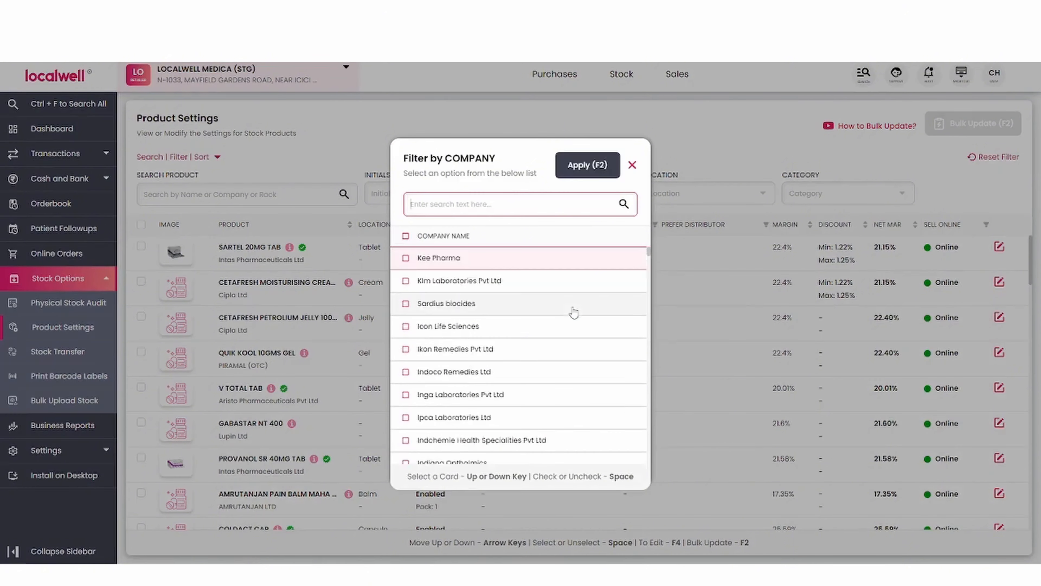
{"action": "left_click", "coordinate": [405, 303]}
{"action": "left_click", "coordinate": [406, 327]}
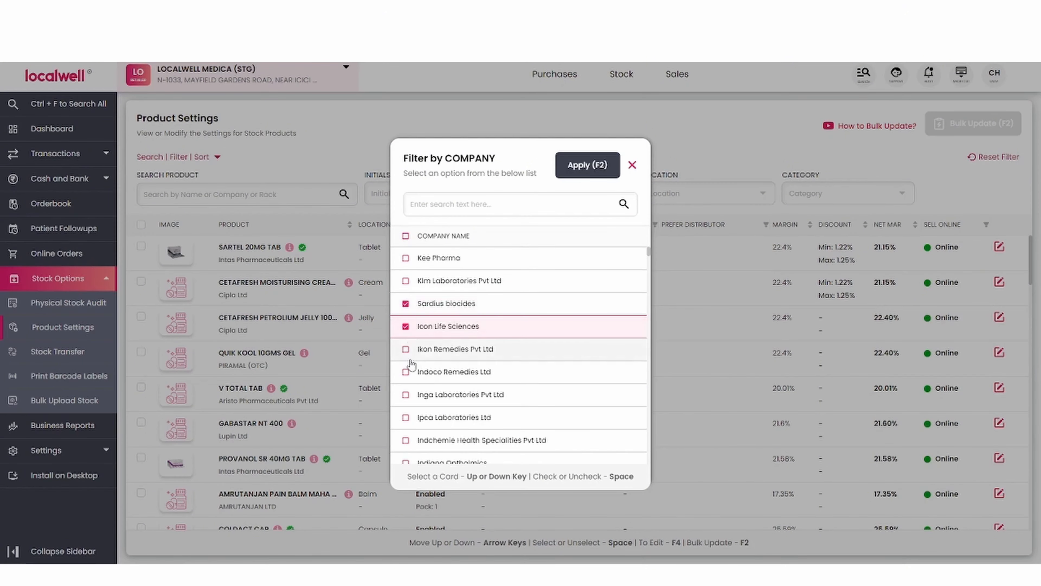
{"action": "left_click", "coordinate": [405, 349]}
{"action": "left_click", "coordinate": [406, 372]}
{"action": "left_click", "coordinate": [405, 396]}
{"action": "scroll", "coordinate": [505, 402], "scroll_direction": "down", "scroll_amount": 5}
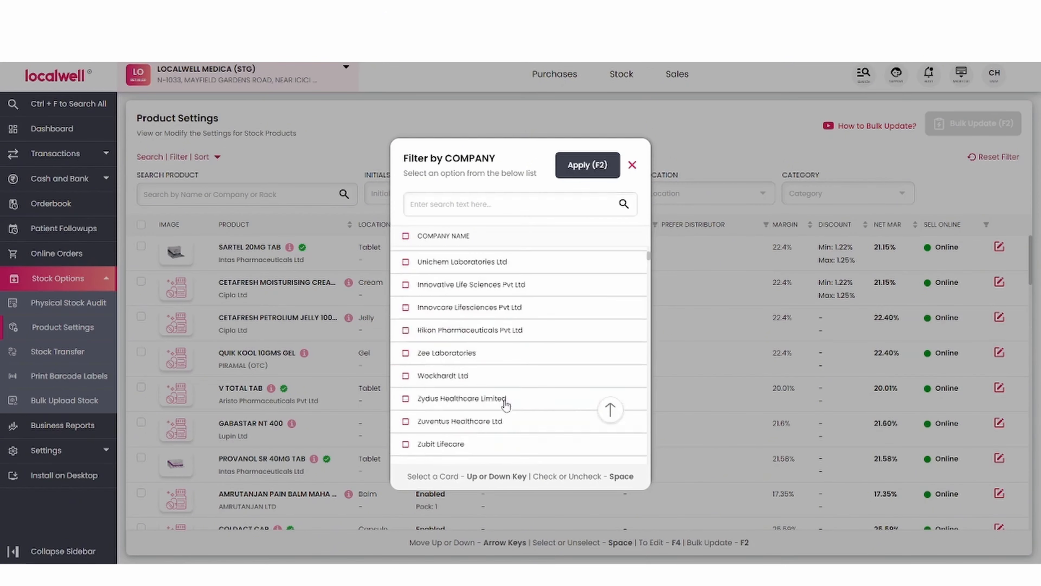
{"action": "scroll", "coordinate": [506, 405], "scroll_direction": "up", "scroll_amount": 5}
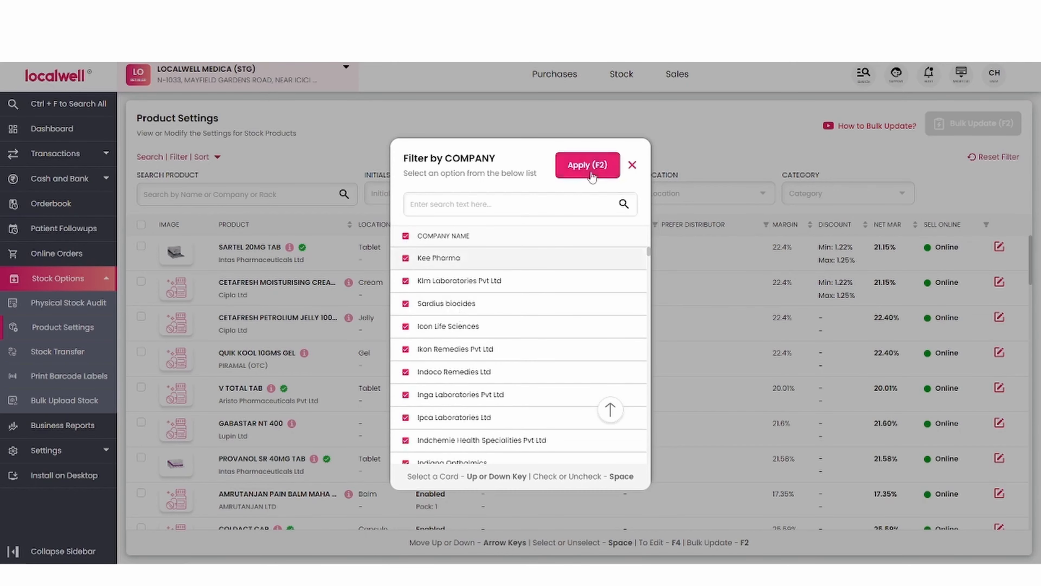
{"action": "left_click", "coordinate": [587, 166]}
Look through the options of the location filter and close it without choosing any
{"action": "left_click", "coordinate": [758, 196]}
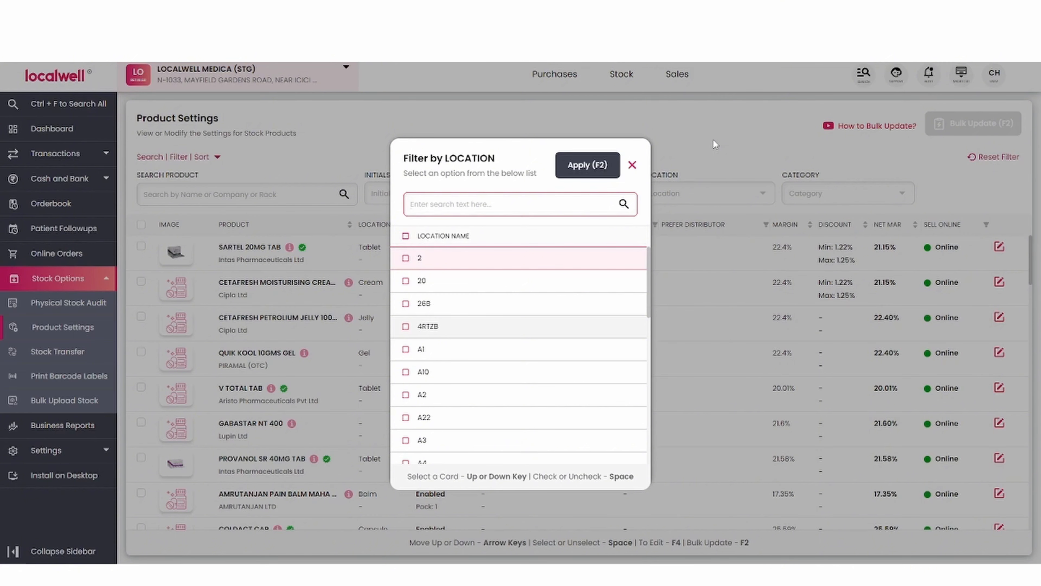
{"action": "scroll", "coordinate": [491, 348], "scroll_direction": "down", "scroll_amount": 4}
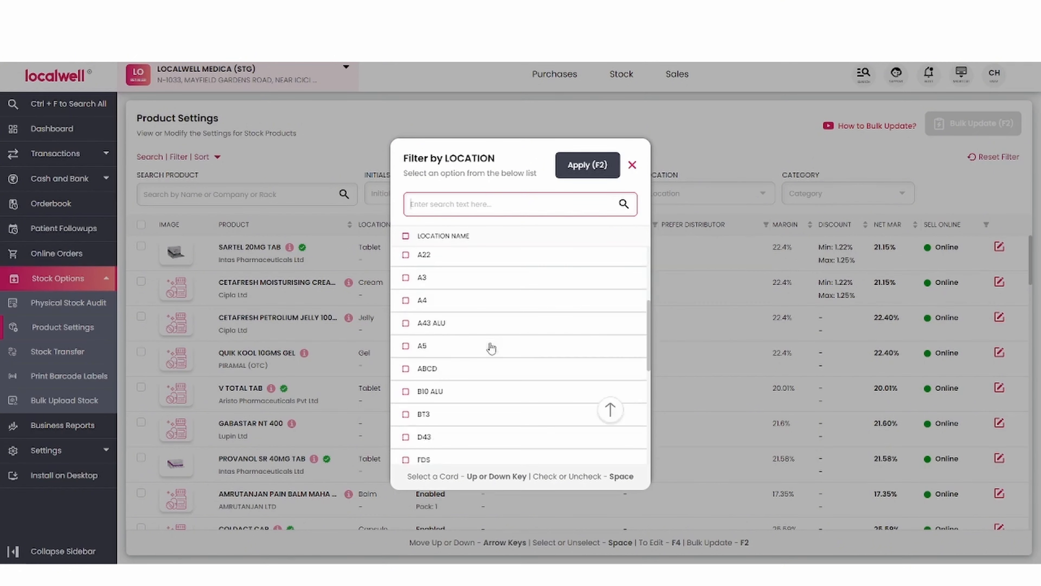
{"action": "scroll", "coordinate": [421, 426], "scroll_direction": "up", "scroll_amount": 4}
{"action": "left_click", "coordinate": [632, 164]}
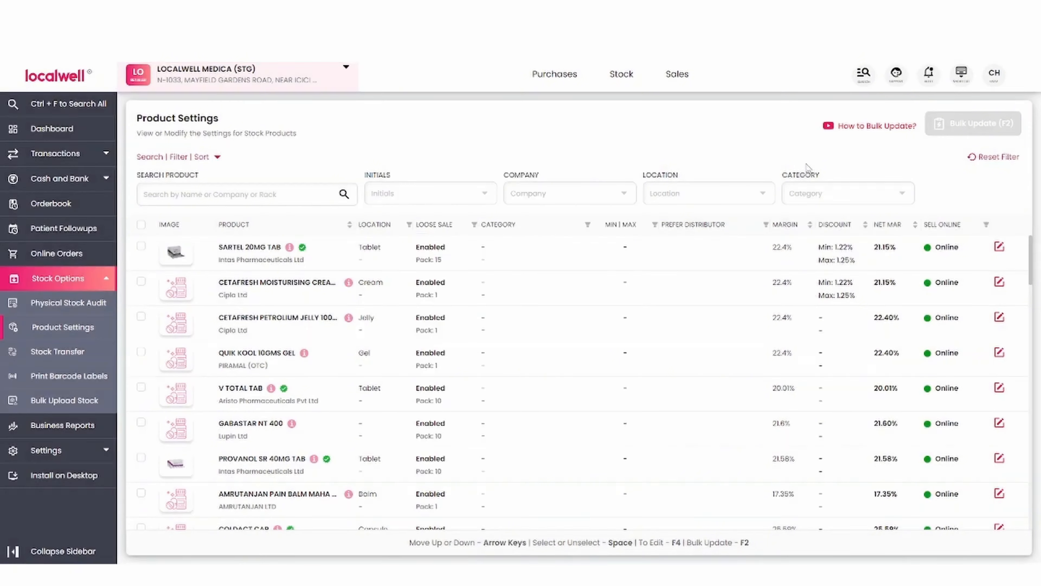
Filter the product settings list by the categories Food & Nutrition, Veterinary Products, Surgicals & Medical Devices and Baby Care Products
{"action": "left_click", "coordinate": [852, 190]}
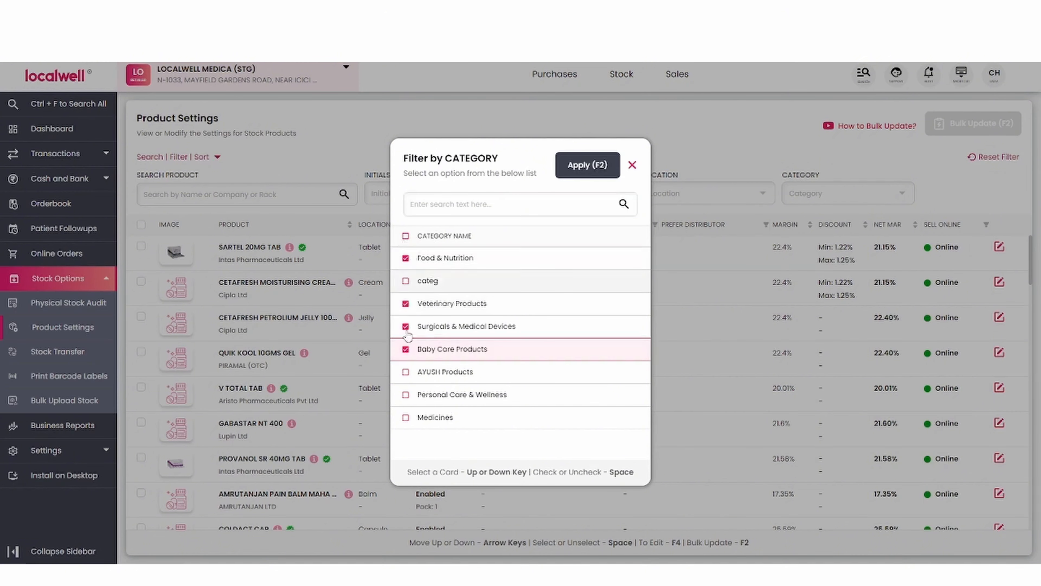
{"action": "left_click", "coordinate": [598, 175]}
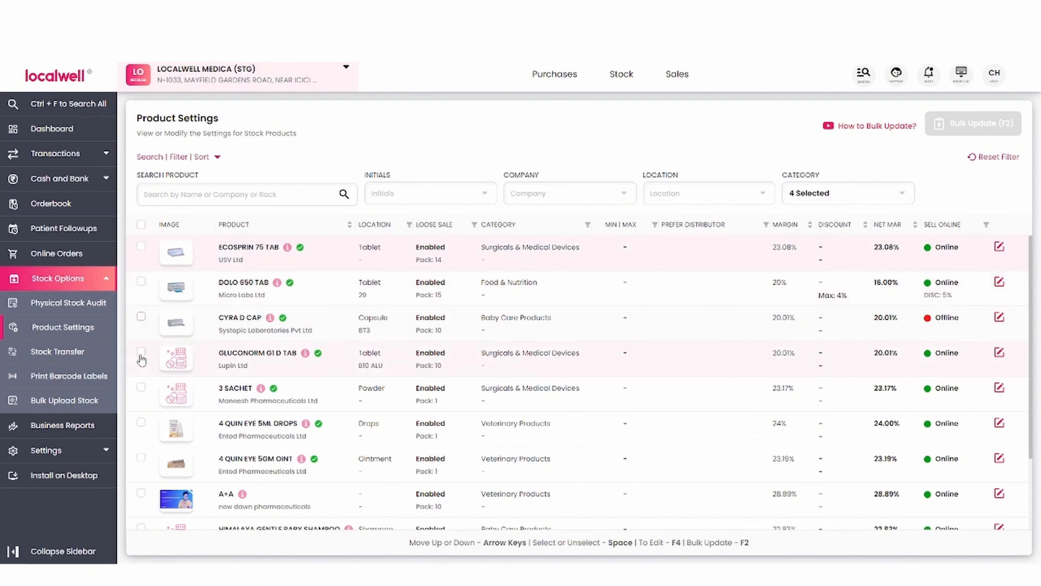
{"action": "scroll", "coordinate": [167, 287], "scroll_direction": "down", "scroll_amount": 2}
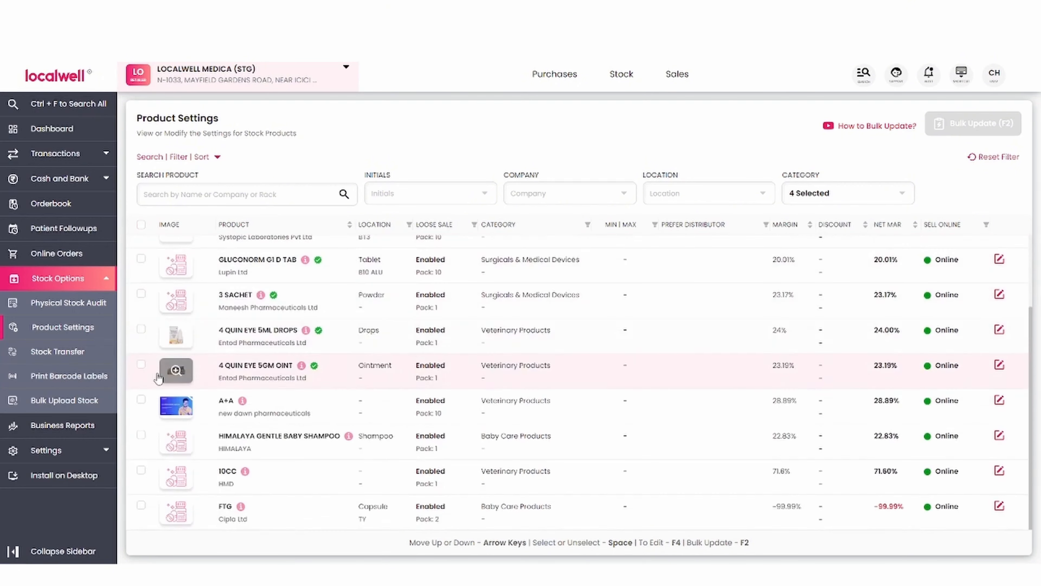
{"action": "scroll", "coordinate": [172, 496], "scroll_direction": "up", "scroll_amount": 2}
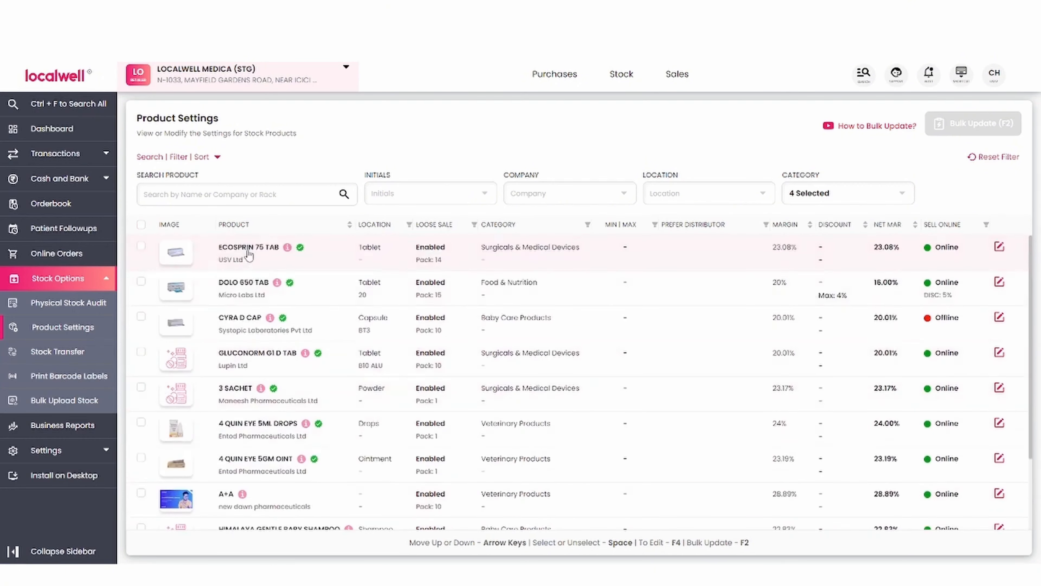
Try selecting individual products such as Dolo 650 Tab, Cyra D Cap and 3 Sachet, and clear the selection
{"action": "left_click", "coordinate": [141, 282]}
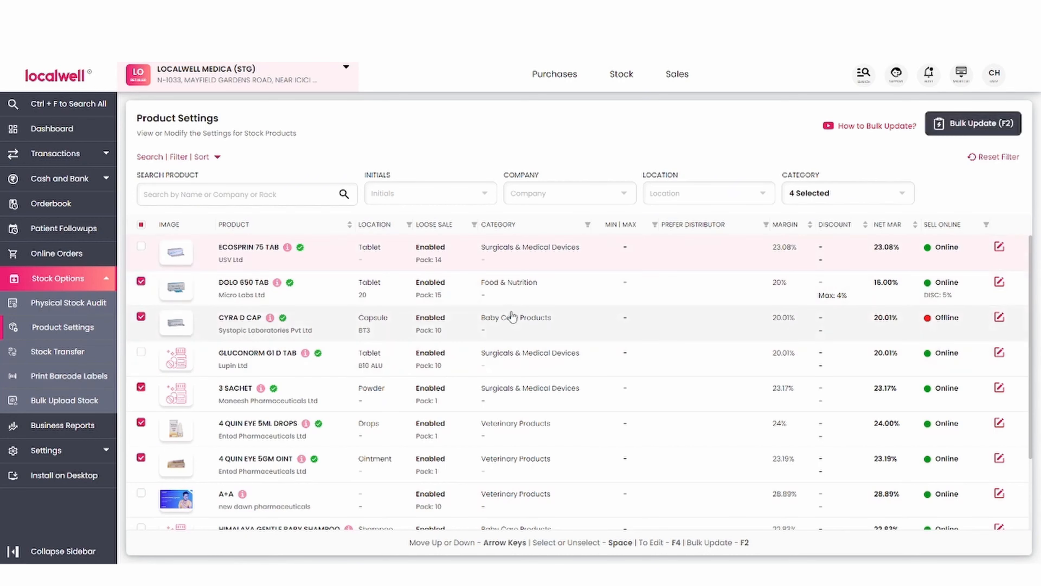
{"action": "scroll", "coordinate": [513, 316], "scroll_direction": "down", "scroll_amount": 3}
{"action": "scroll", "coordinate": [512, 316], "scroll_direction": "up", "scroll_amount": 3}
{"action": "left_click", "coordinate": [141, 224]}
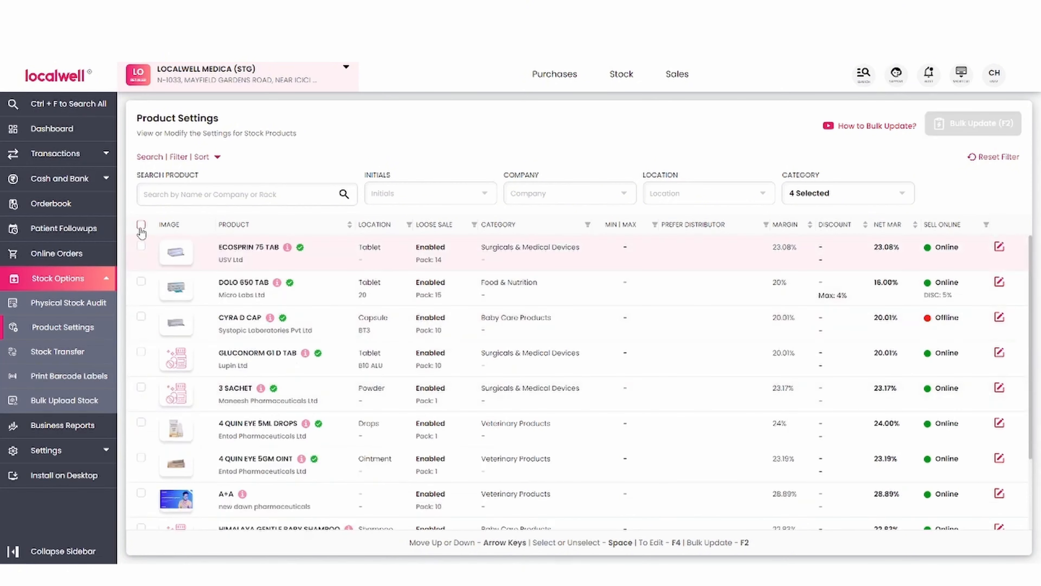
Select all products in the category-filtered list and check the selection down to the last product
{"action": "left_click", "coordinate": [141, 225]}
{"action": "scroll", "coordinate": [309, 385], "scroll_direction": "down", "scroll_amount": 3}
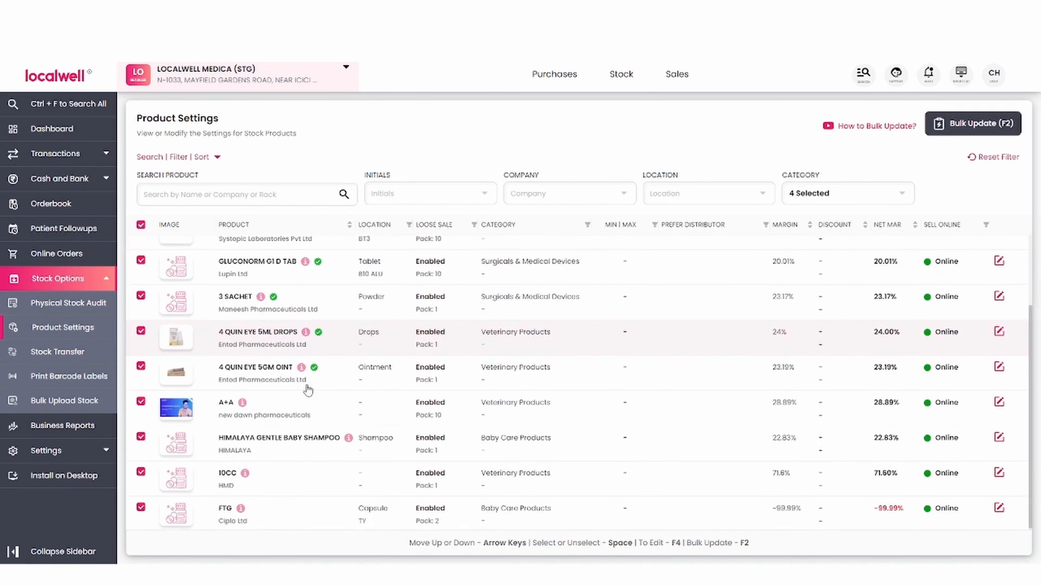
{"action": "scroll", "coordinate": [198, 495], "scroll_direction": "up", "scroll_amount": 3}
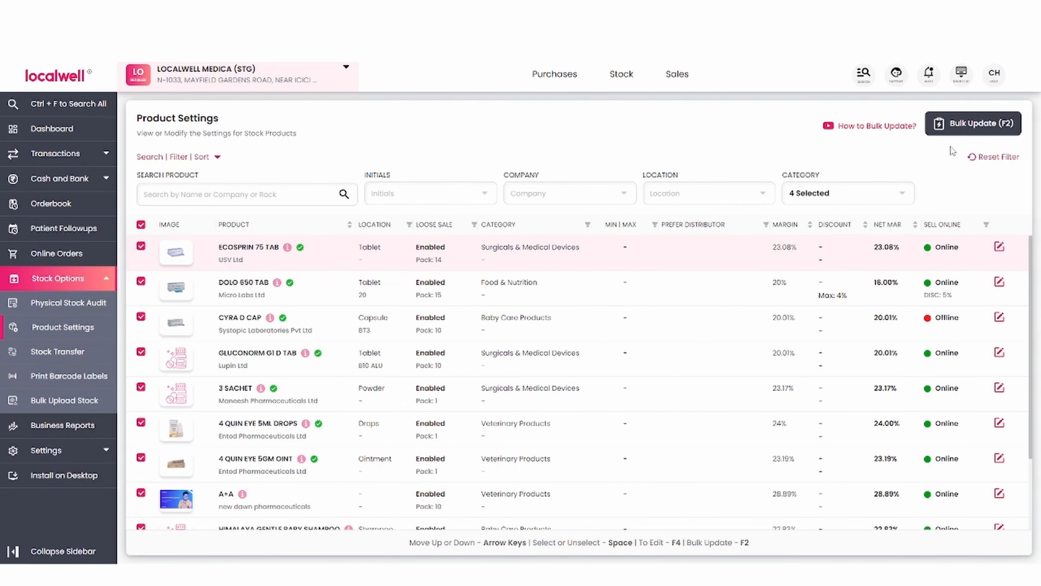
Start a bulk update of the selected products with product form Tablet, location 453 and product category Veterinary Products
{"action": "key", "text": "F2"}
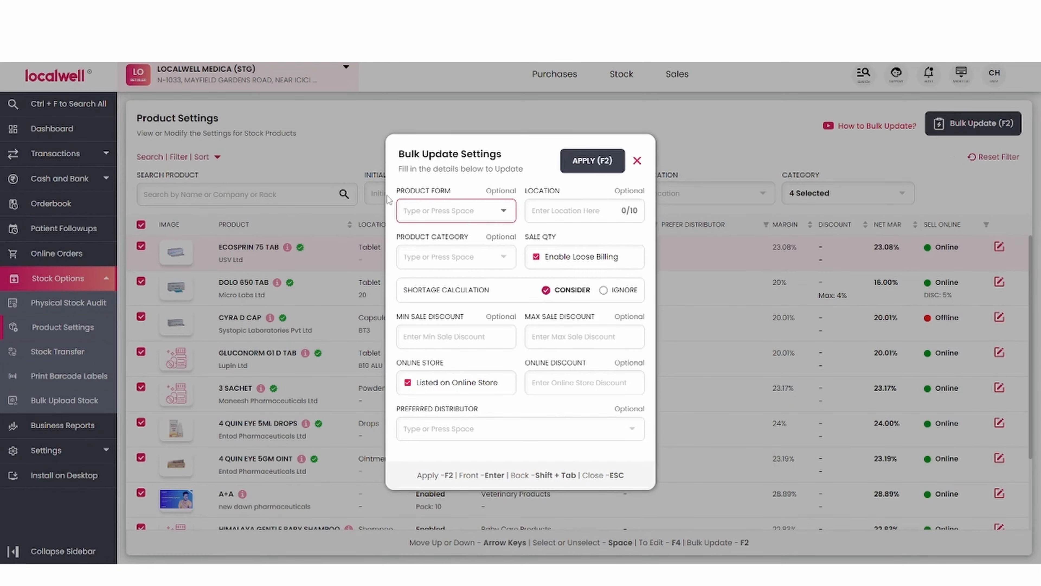
{"action": "left_click", "coordinate": [502, 210]}
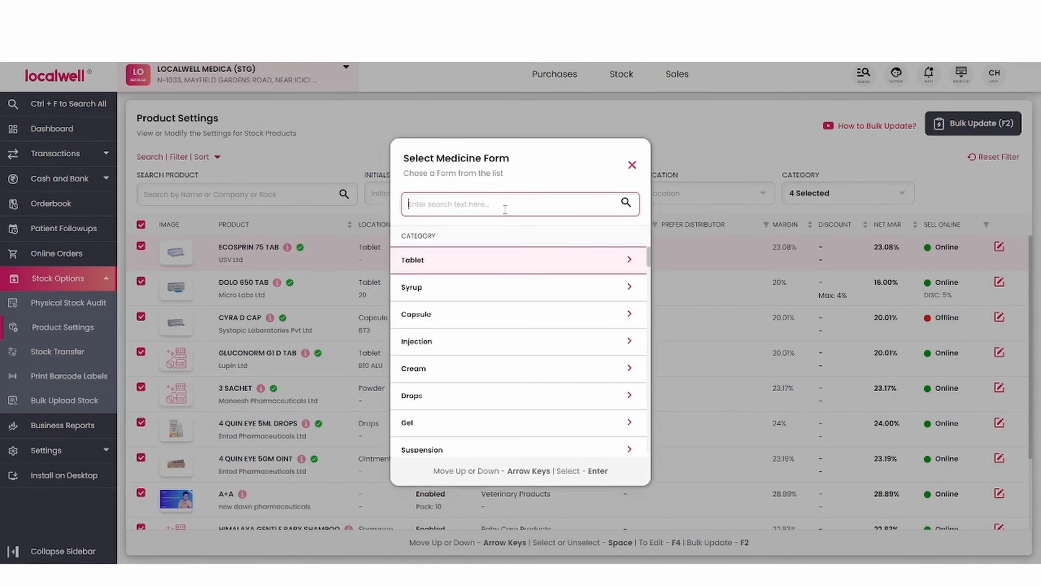
{"action": "key", "text": "Return"}
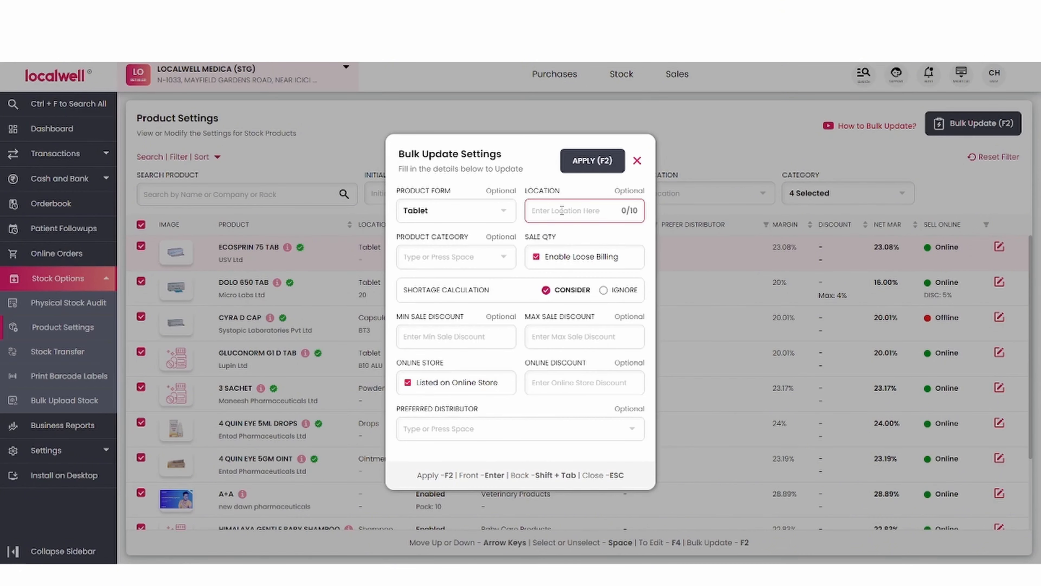
{"action": "type", "text": "453"}
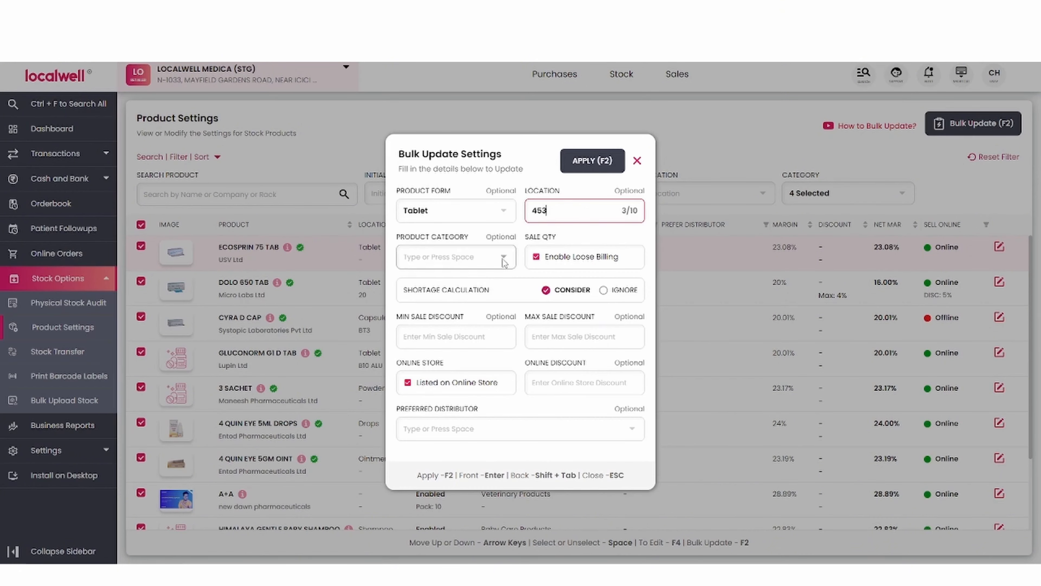
{"action": "left_click", "coordinate": [504, 263]}
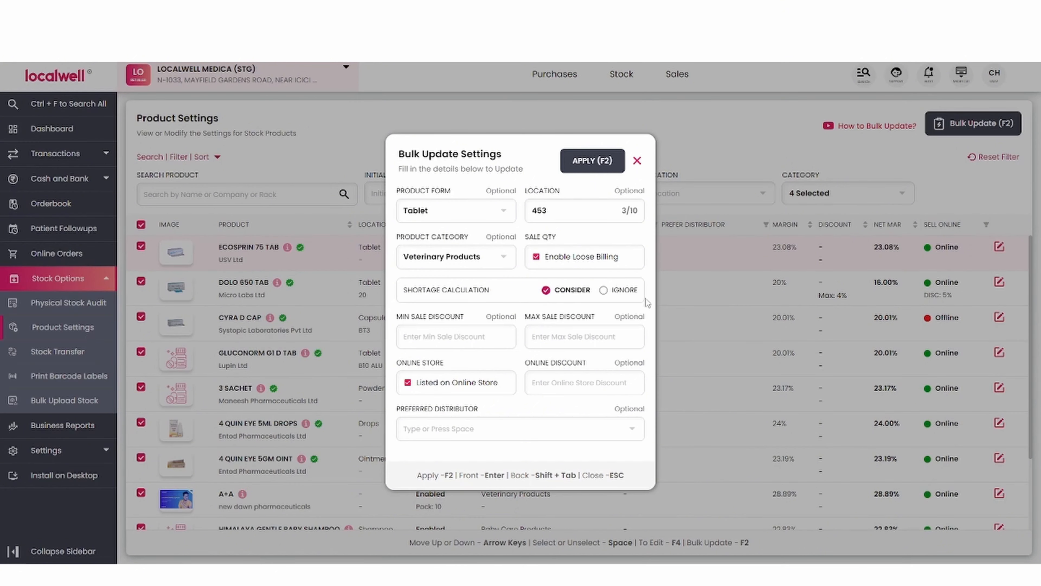
Set the bulk update's minimum sale discount to 0% and maximum sale discount to 10%
{"action": "left_click", "coordinate": [436, 338]}
{"action": "type", "text": "0"}
{"action": "left_click", "coordinate": [548, 340]}
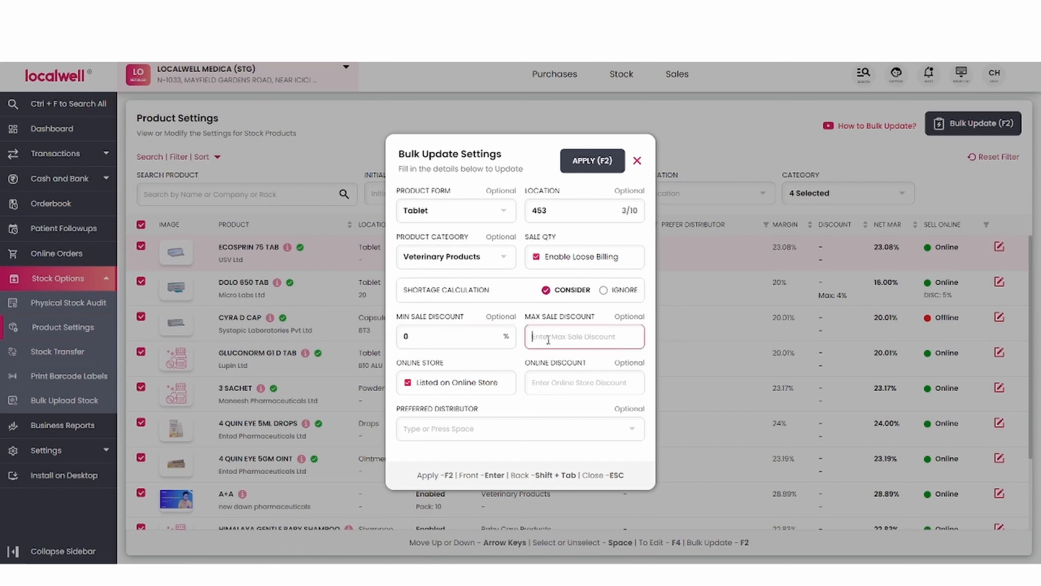
{"action": "type", "text": "10"}
Keep the selected products listed on the online store and set their online discount to 5%
{"action": "left_click", "coordinate": [407, 385]}
{"action": "left_click", "coordinate": [407, 388]}
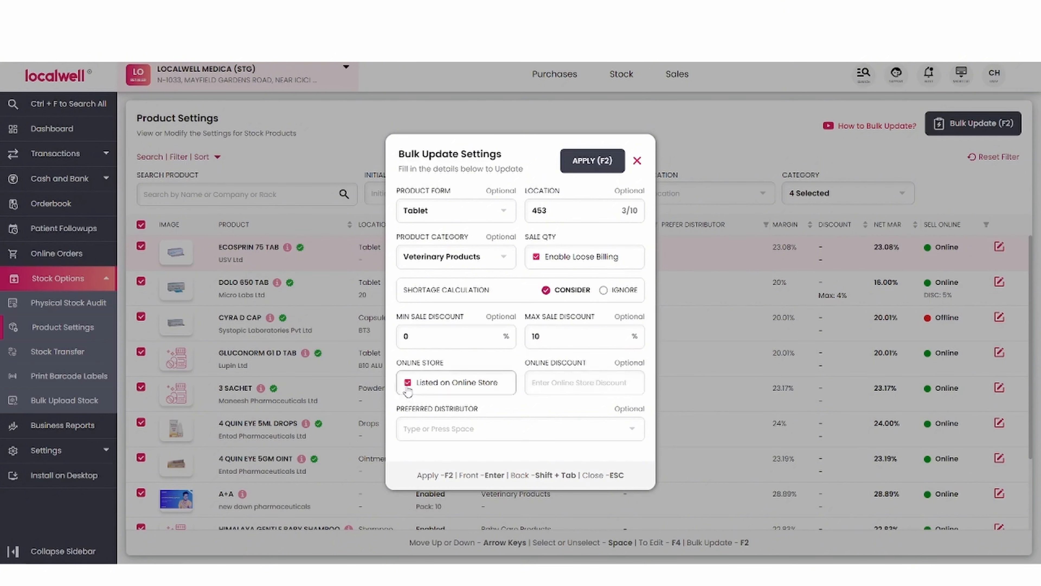
{"action": "left_click", "coordinate": [544, 377]}
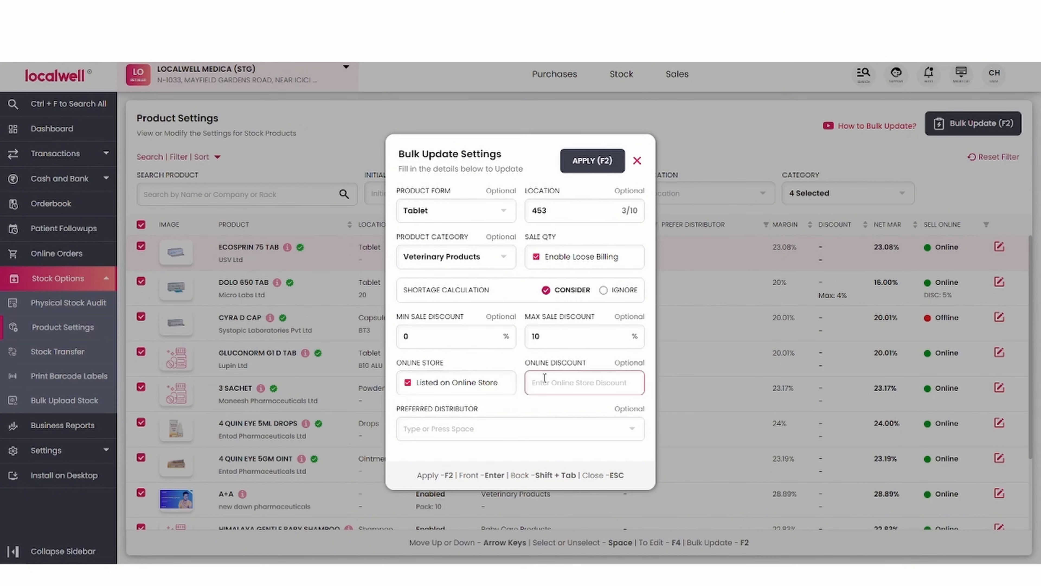
{"action": "type", "text": "5"}
{"action": "left_click", "coordinate": [528, 410]}
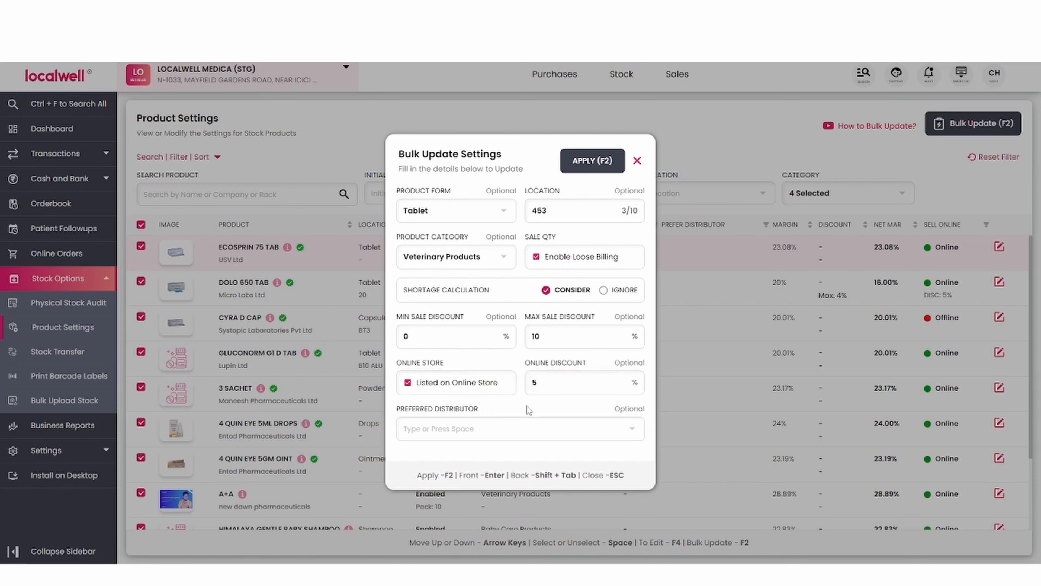
Choose Sanvir Sales as the preferred distributor and apply the bulk update to the selected products
{"action": "left_click", "coordinate": [631, 430]}
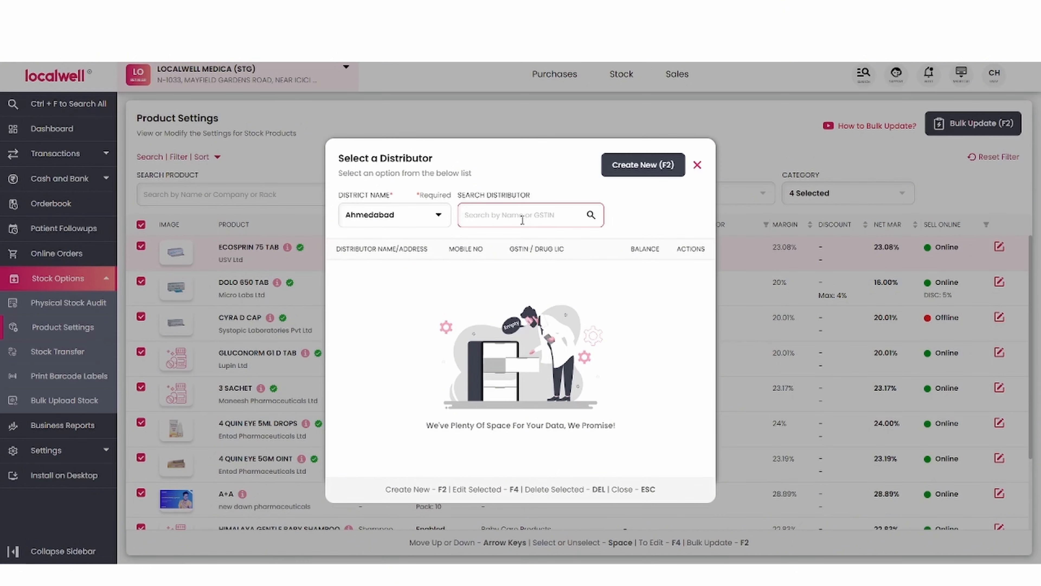
{"action": "type", "text": "sa"}
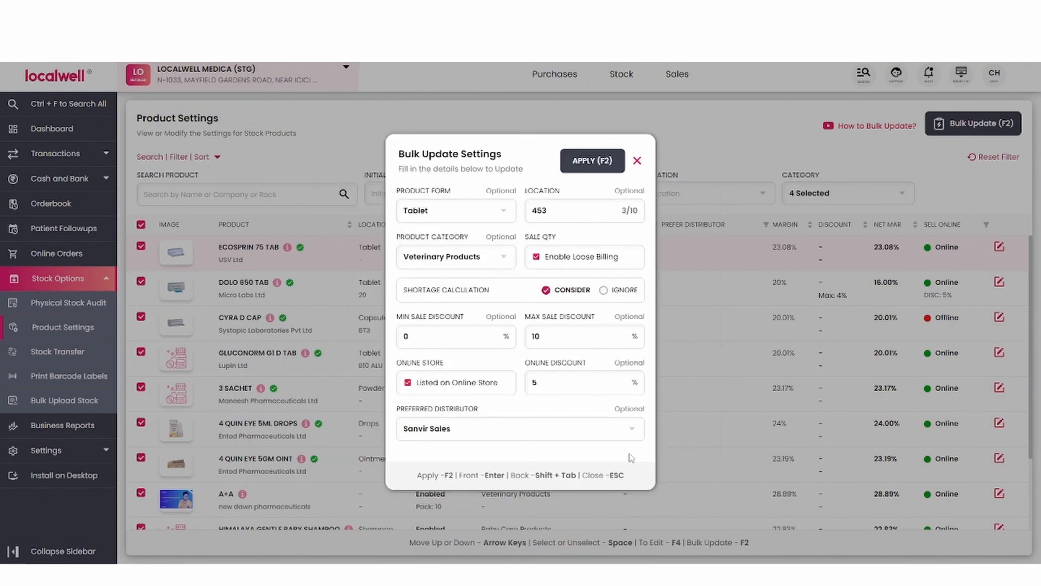
{"action": "key", "text": "F2"}
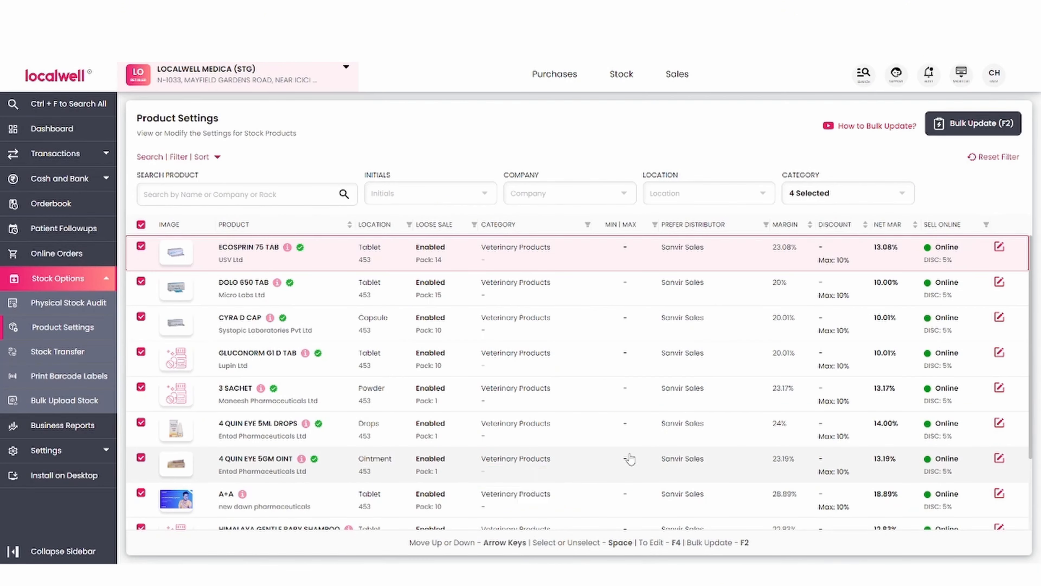